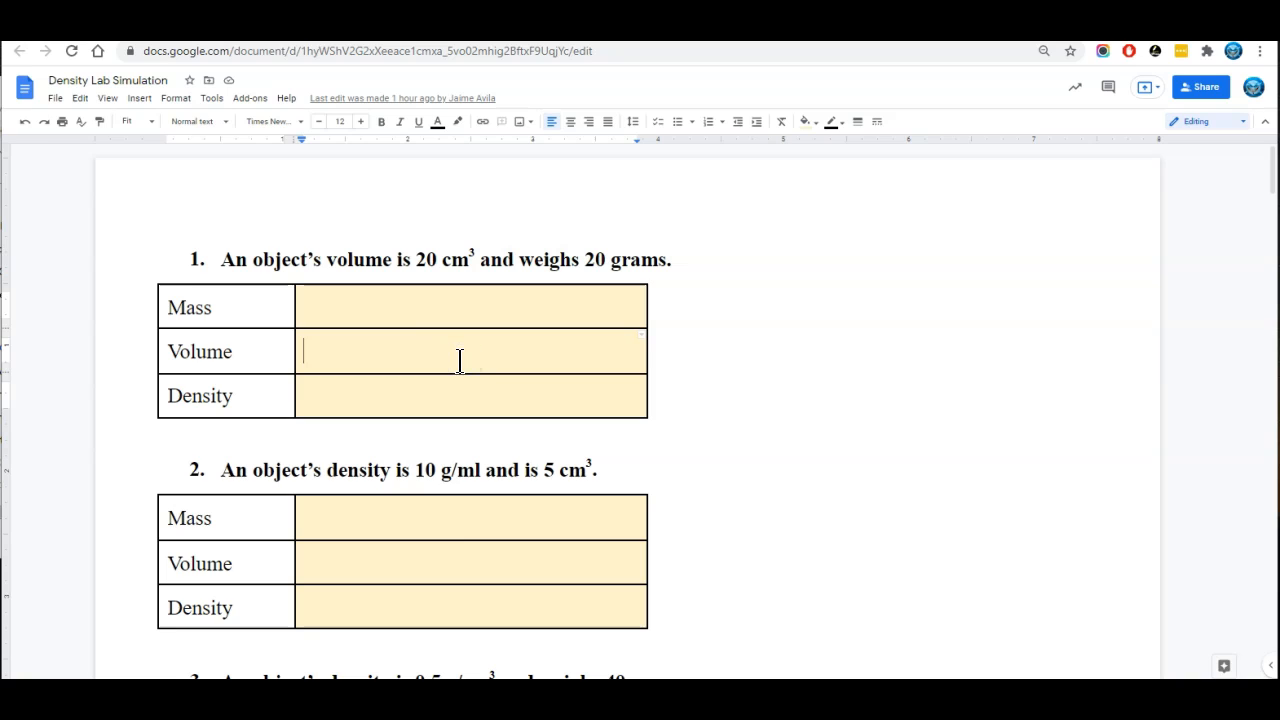
Fill in problem 1's table with volume 20 cm3, mass 20 g and density 1 g/ml
text(20 cm3)
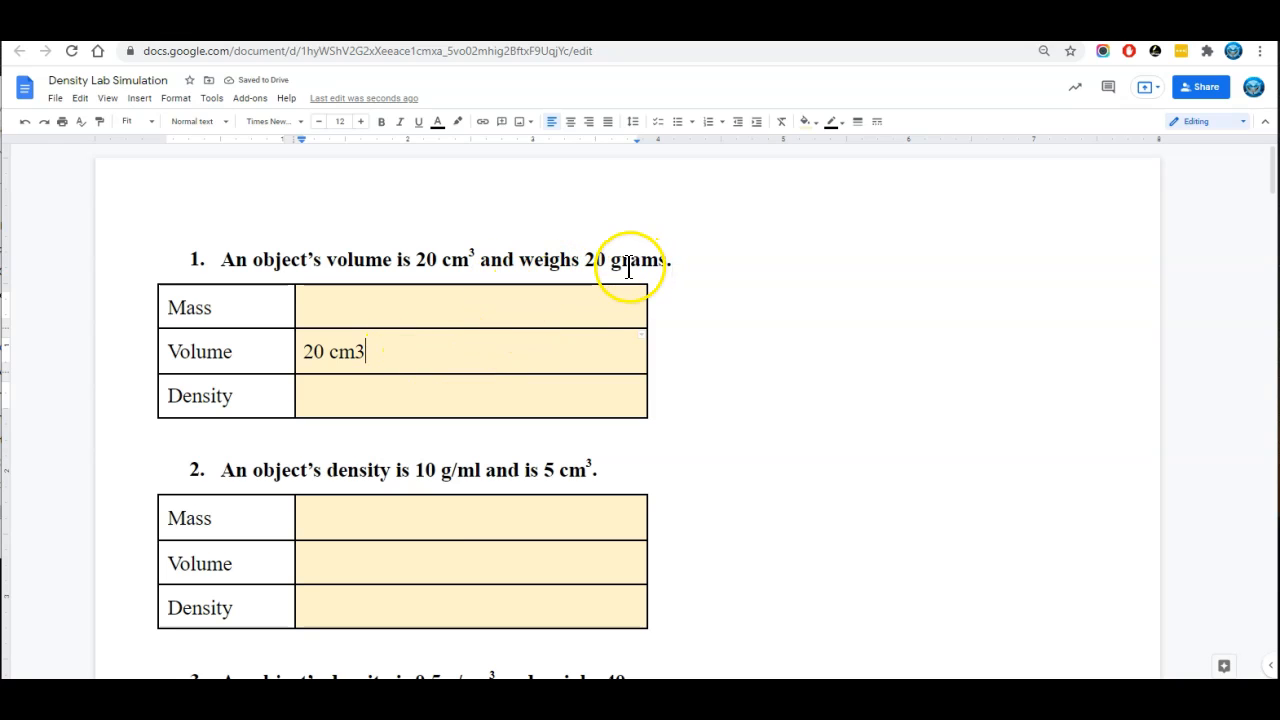
double_click(629, 265)
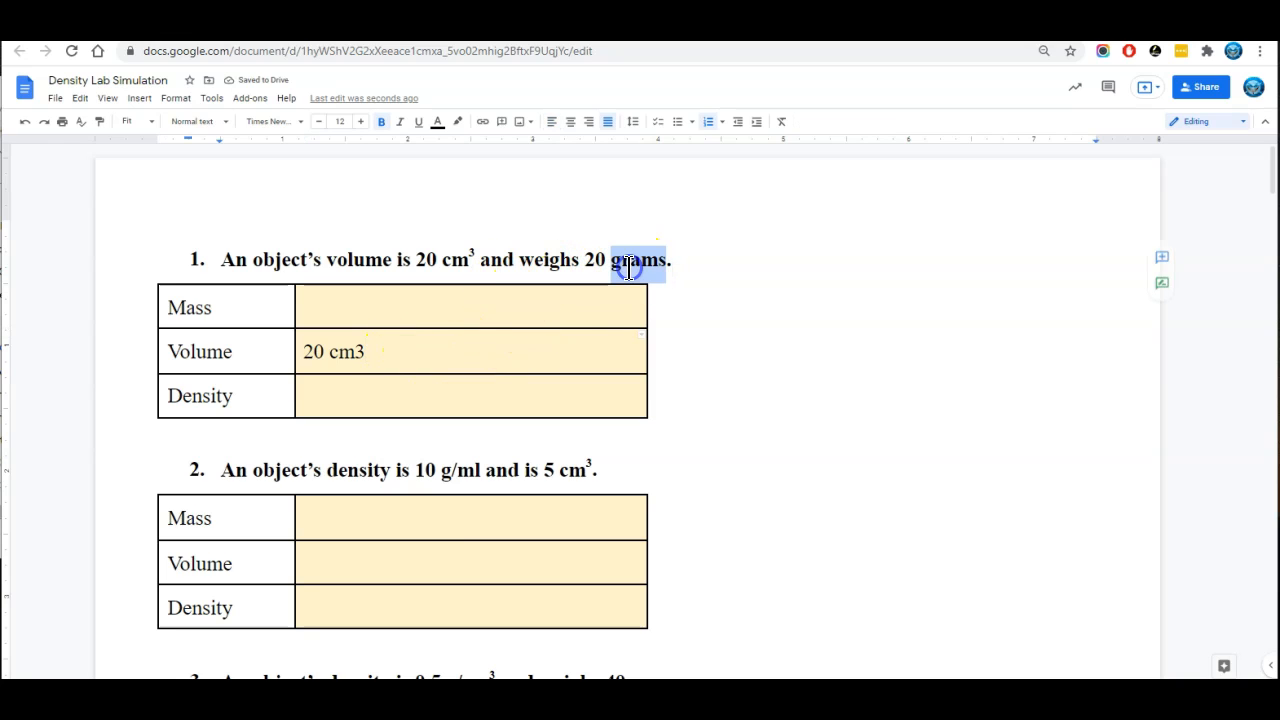
click(475, 314)
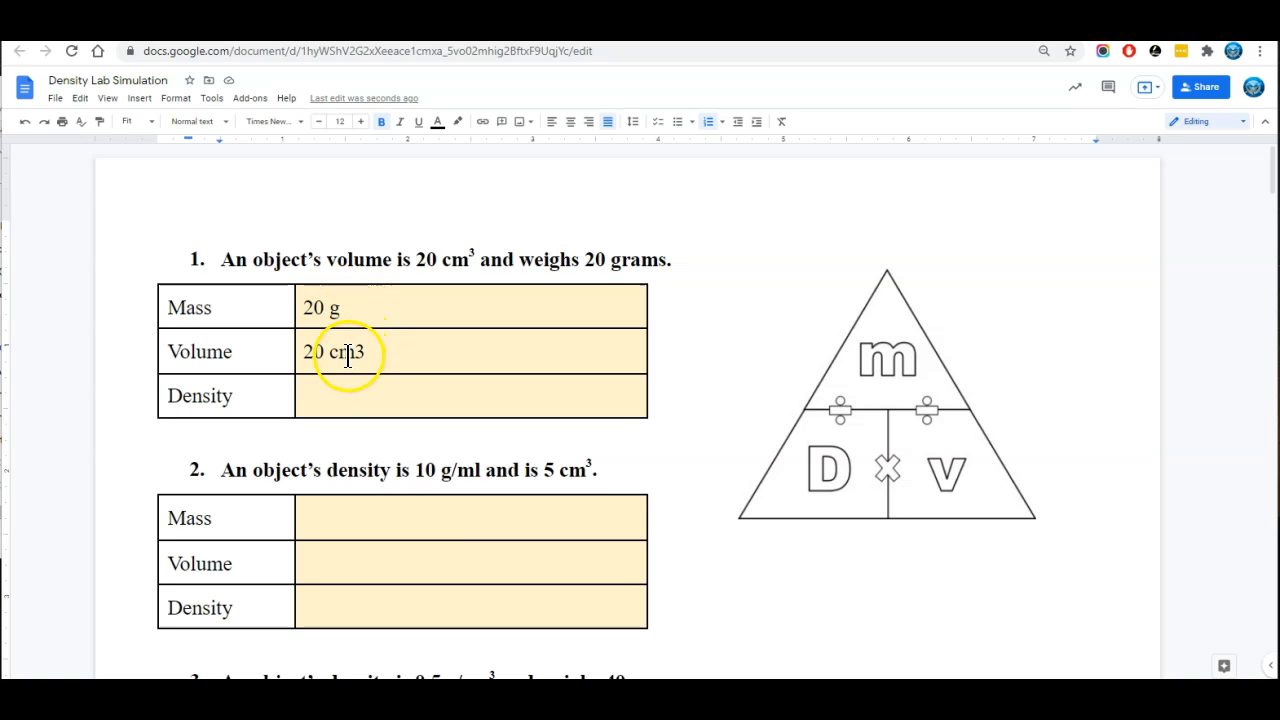
click(386, 396)
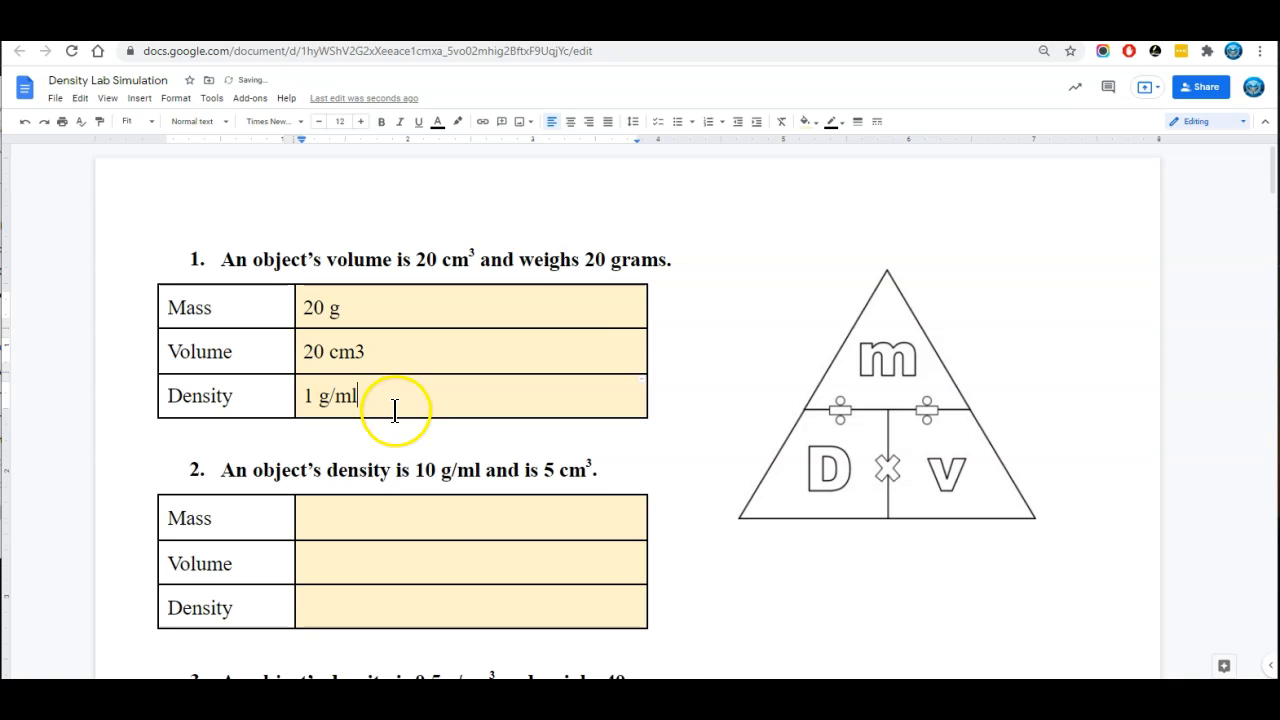
Fill in problem 2's table with density 10 g/ml, volume 5cm3 and mass 50 g
scroll(394, 406, down, 2)
double_click(469, 310)
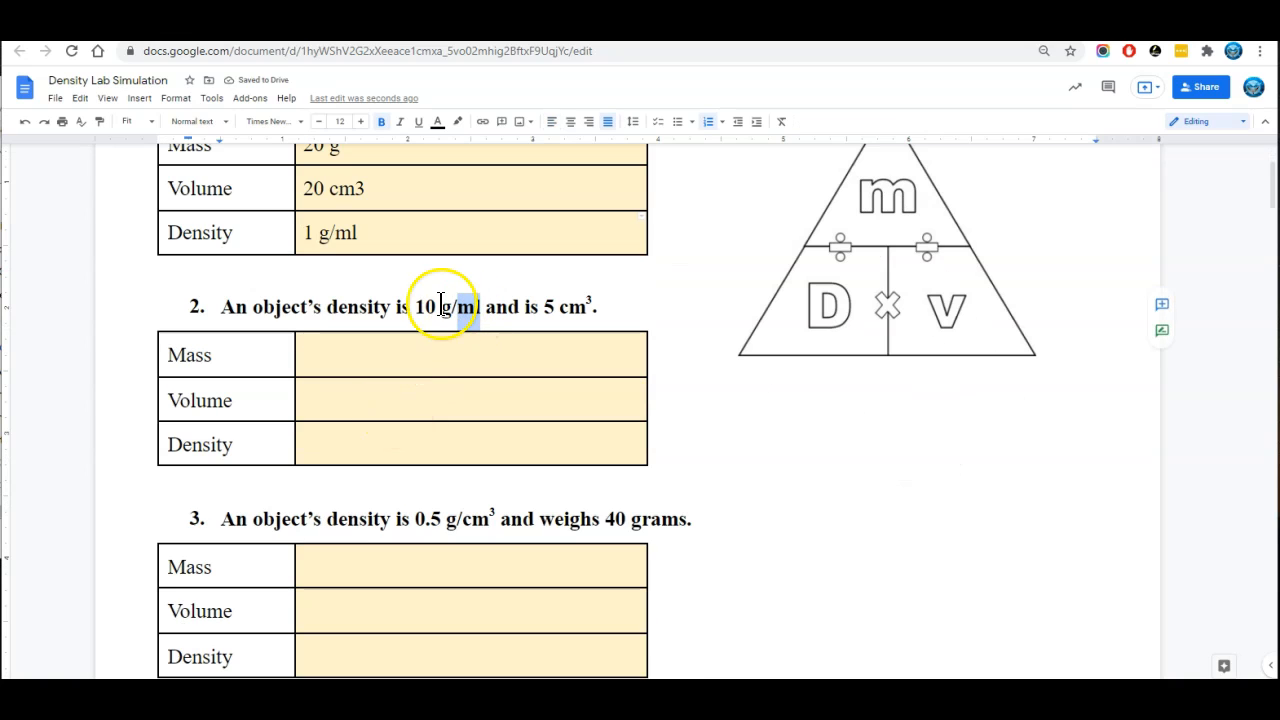
click(363, 444)
text(10 g/ml)
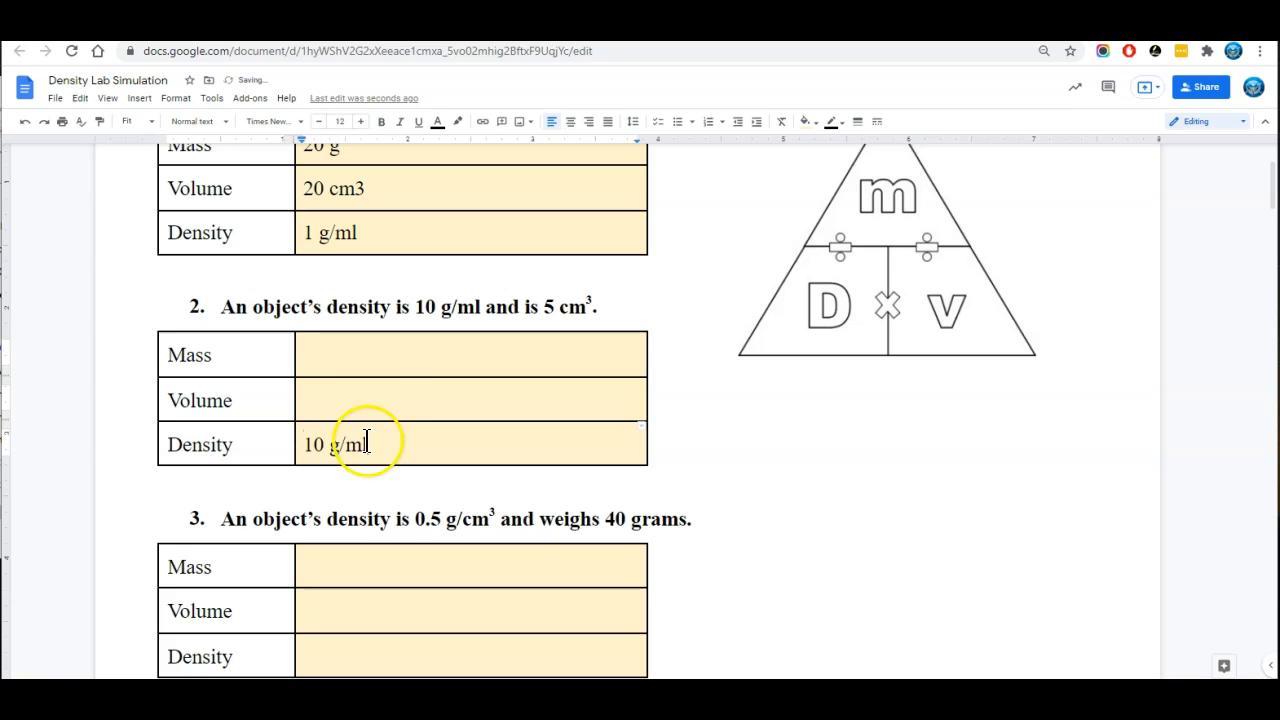
click(459, 391)
click(477, 349)
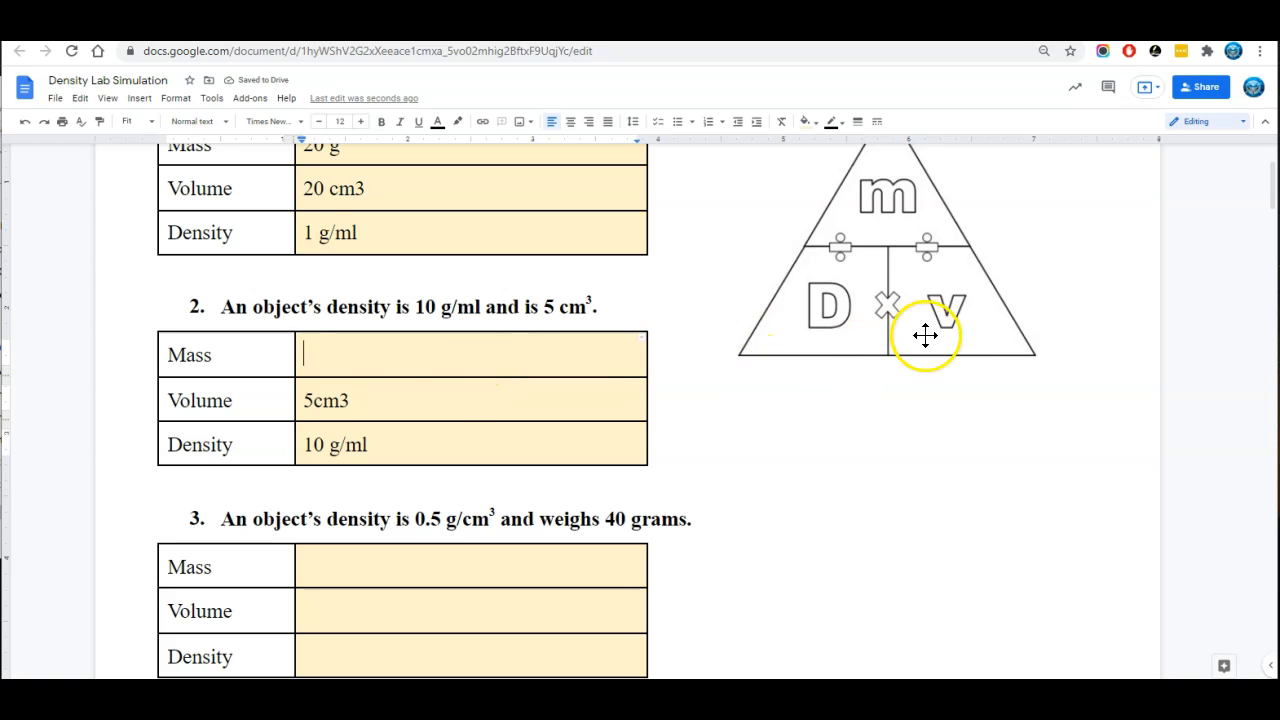
scroll(925, 340, up, 2)
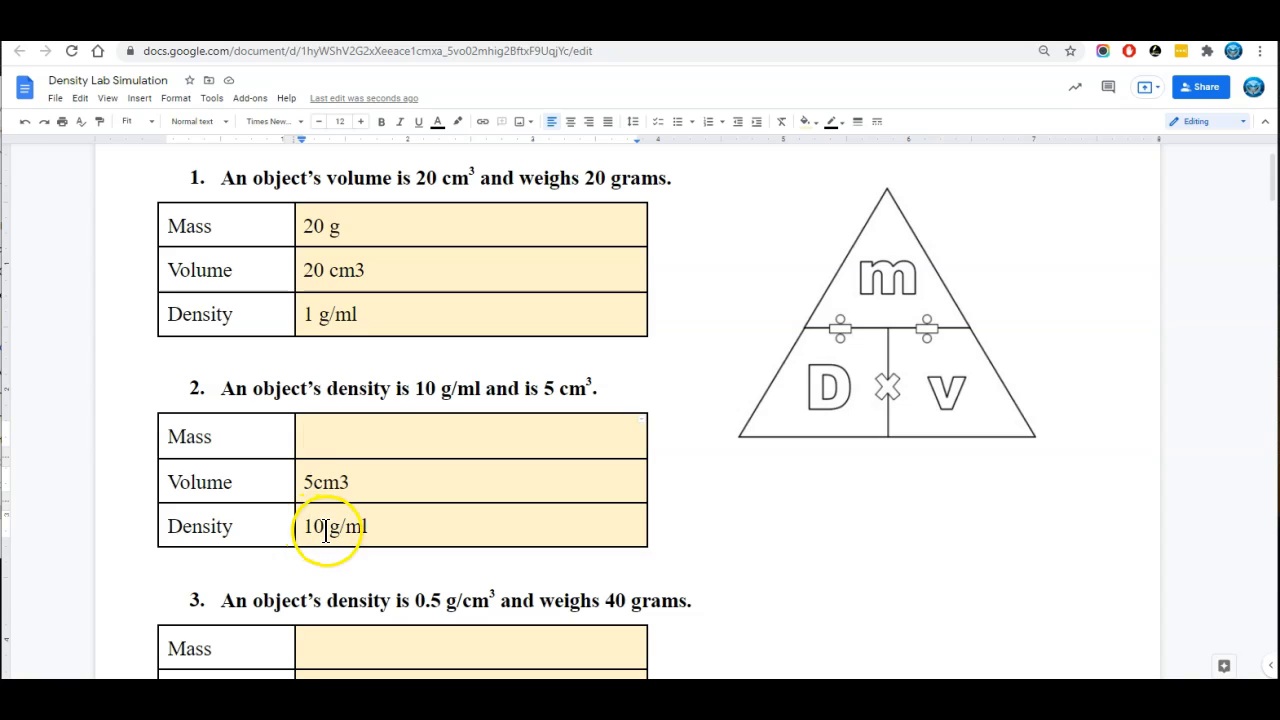
text(g)
click(331, 440)
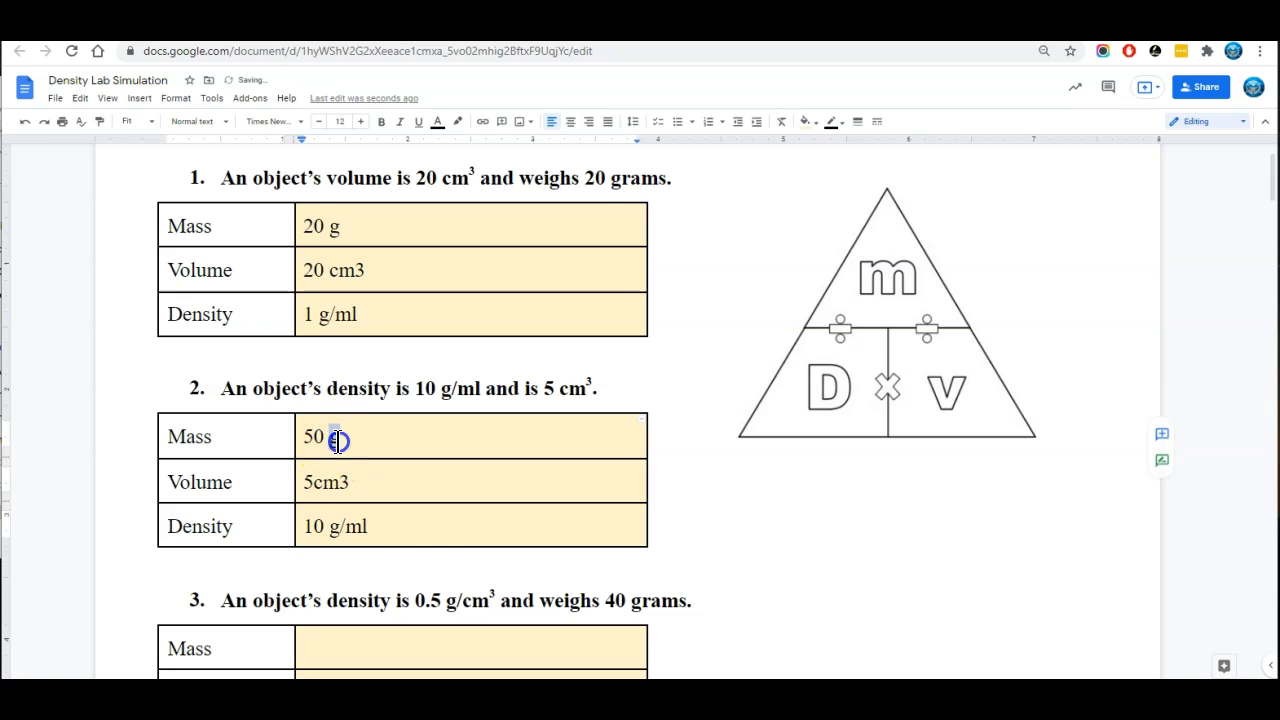
In problem 3's table, enter 0.5 g/cm3 as the density and 40 g as the mass
scroll(414, 537, down, 5)
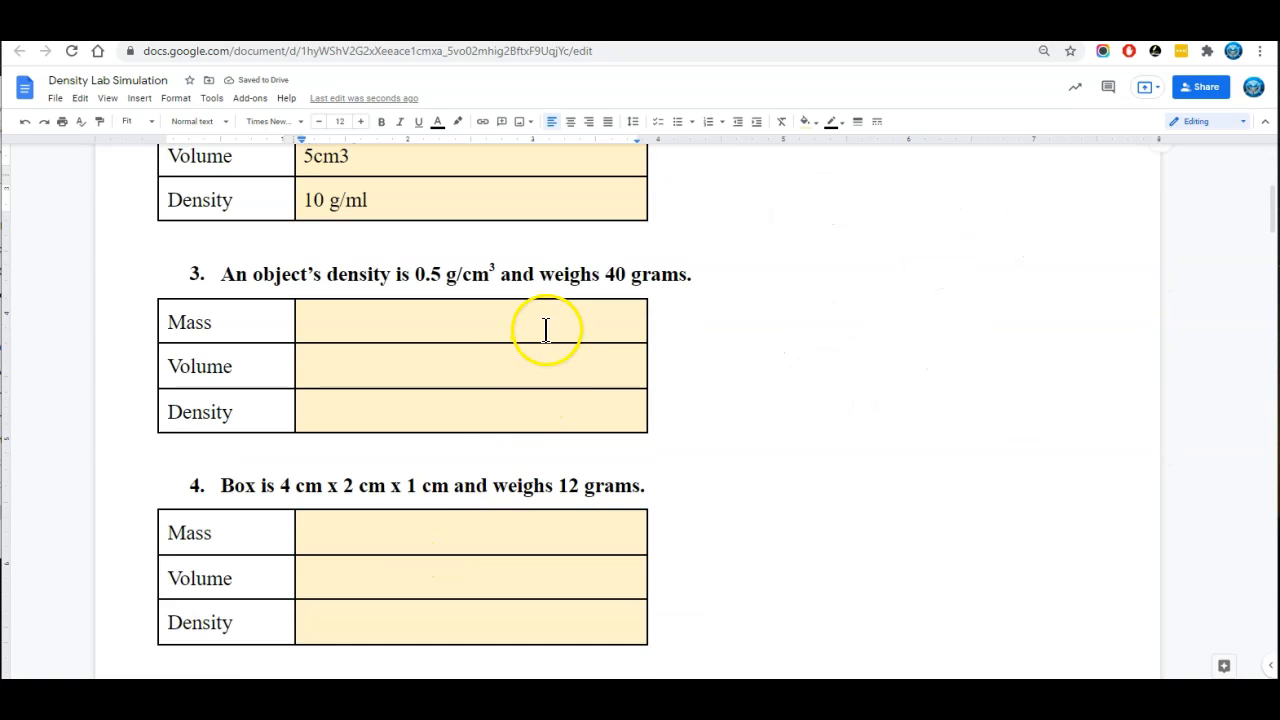
click(484, 391)
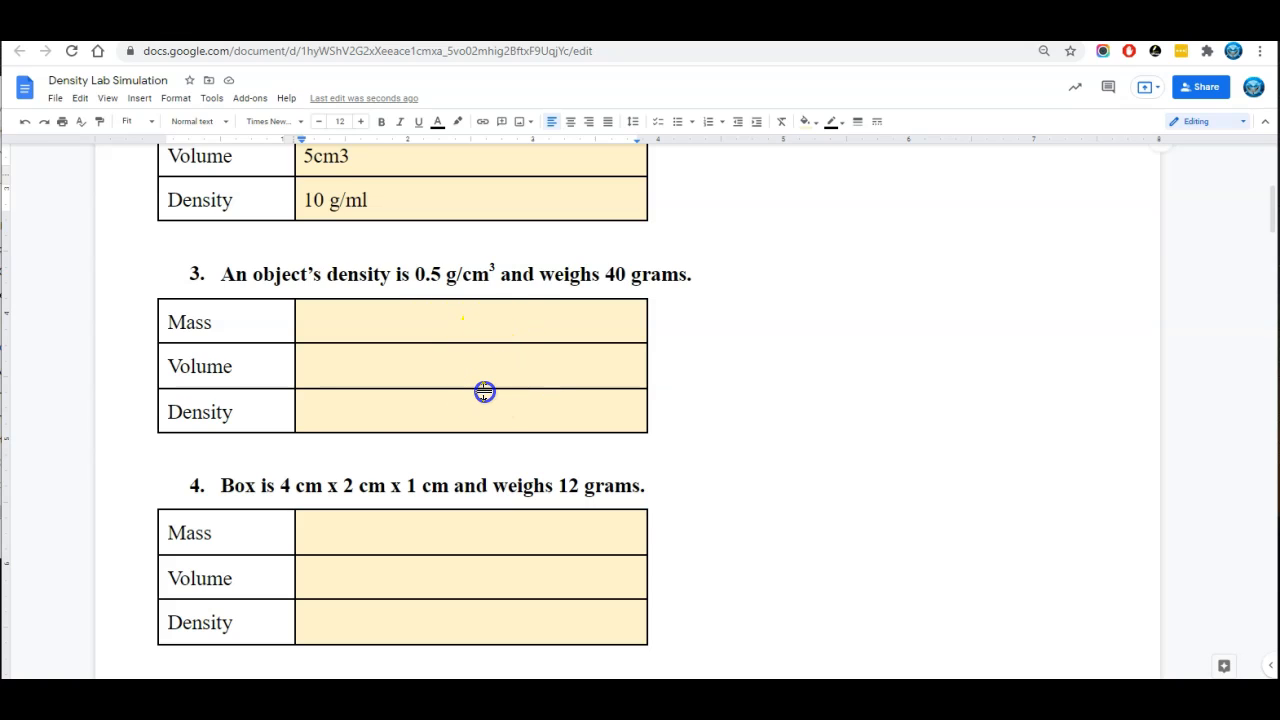
click(471, 417)
text(0.5 g/cm3)
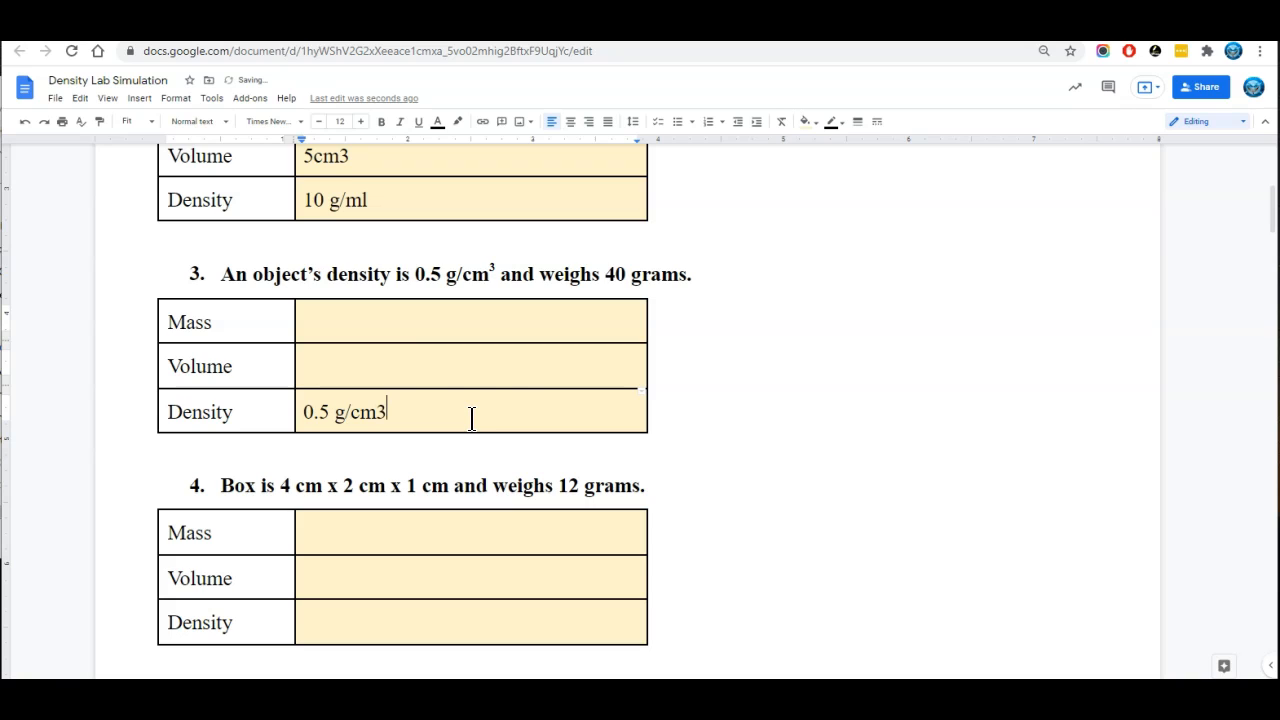
double_click(446, 318)
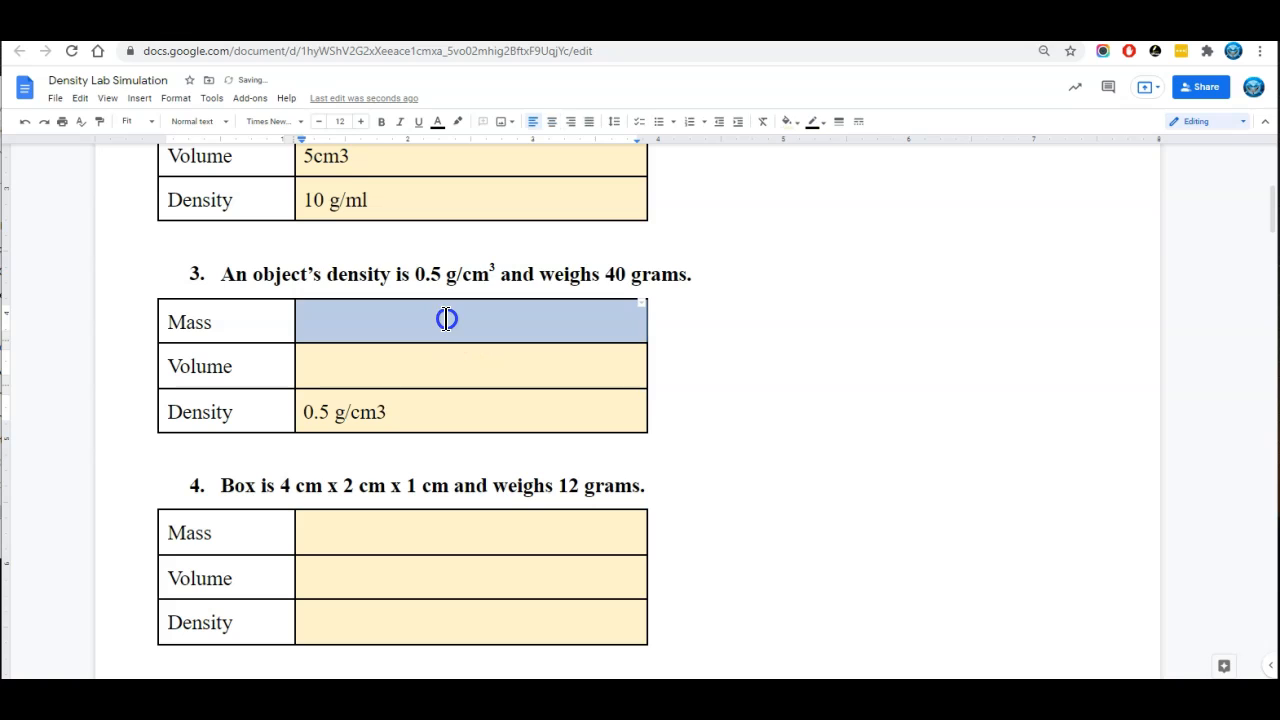
text(40 g)
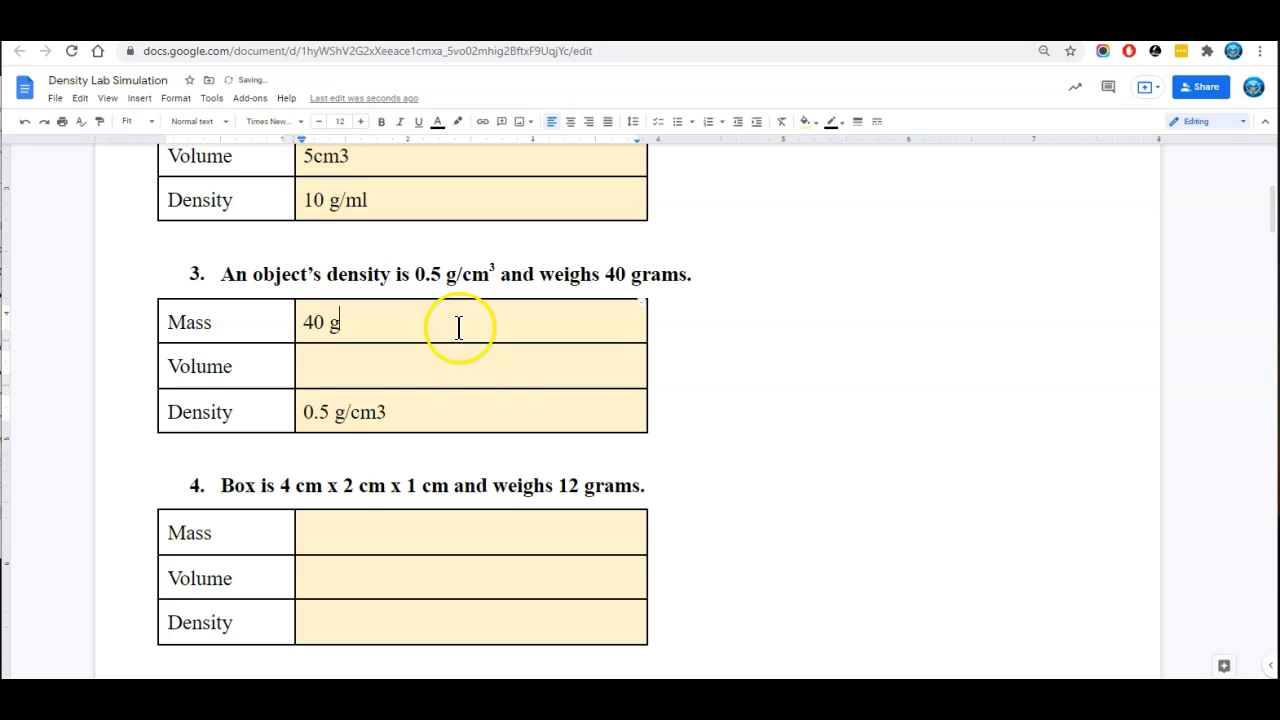
In problem 4's table, enter 8 cm3 as the box's volume and 12 g as its mass
scroll(457, 329, down, 3)
scroll(400, 266, up, 2)
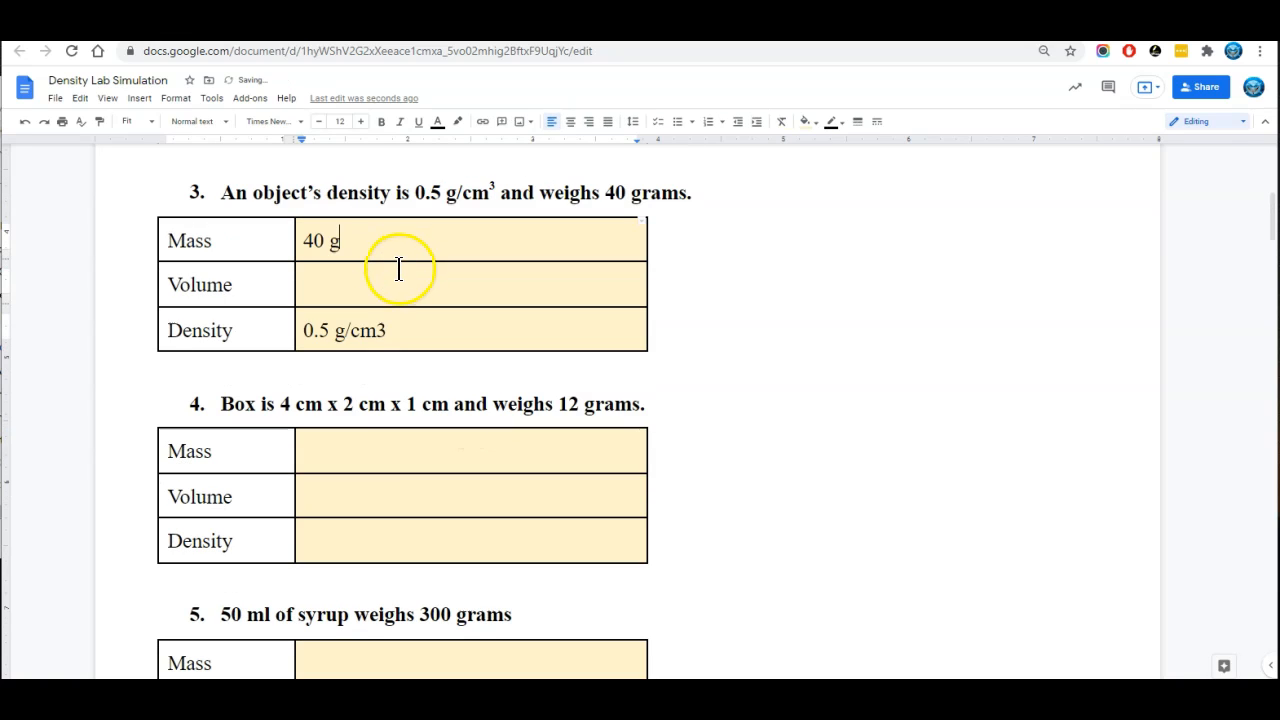
triple_click(343, 399)
click(285, 404)
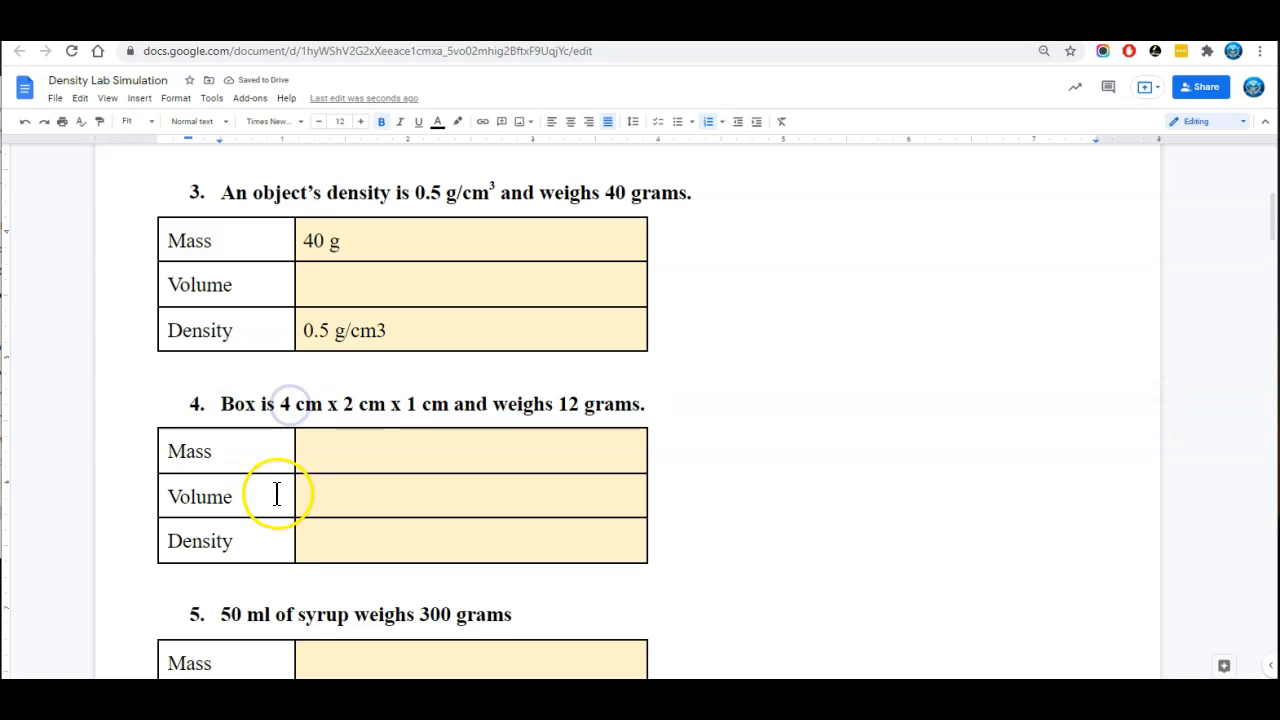
drag(281, 401, 441, 418)
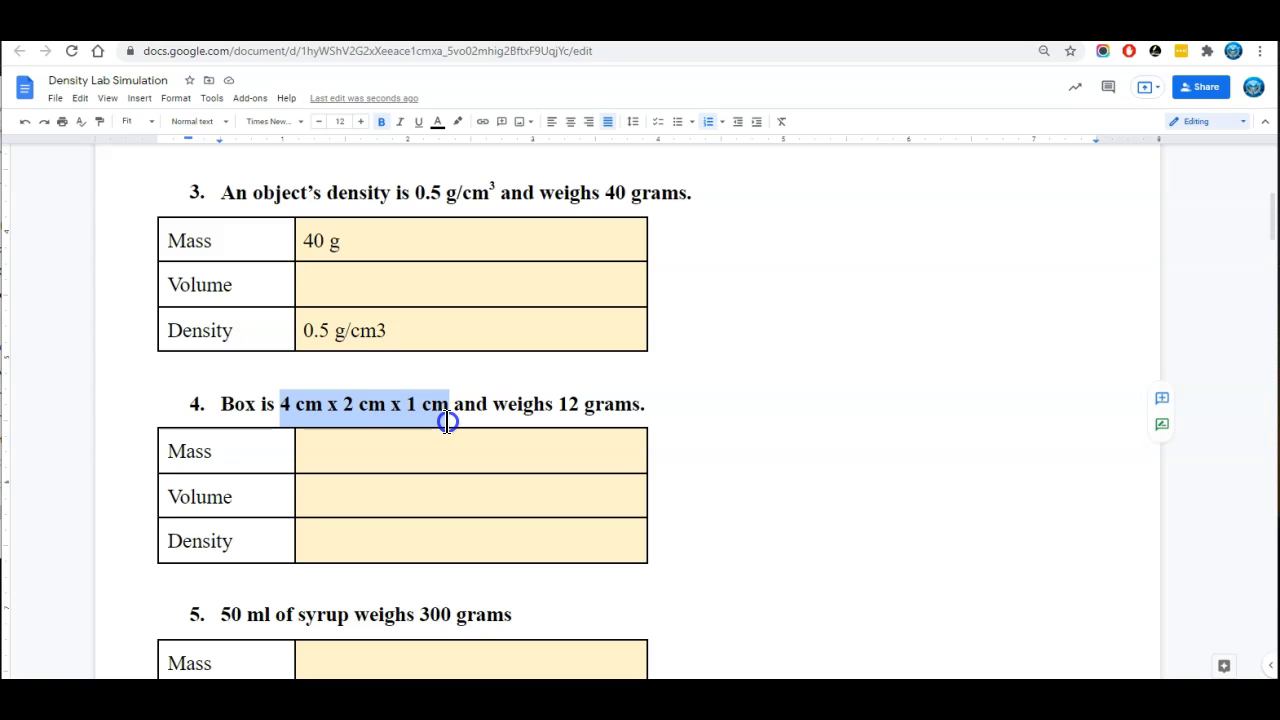
click(429, 491)
text(8 cm3)
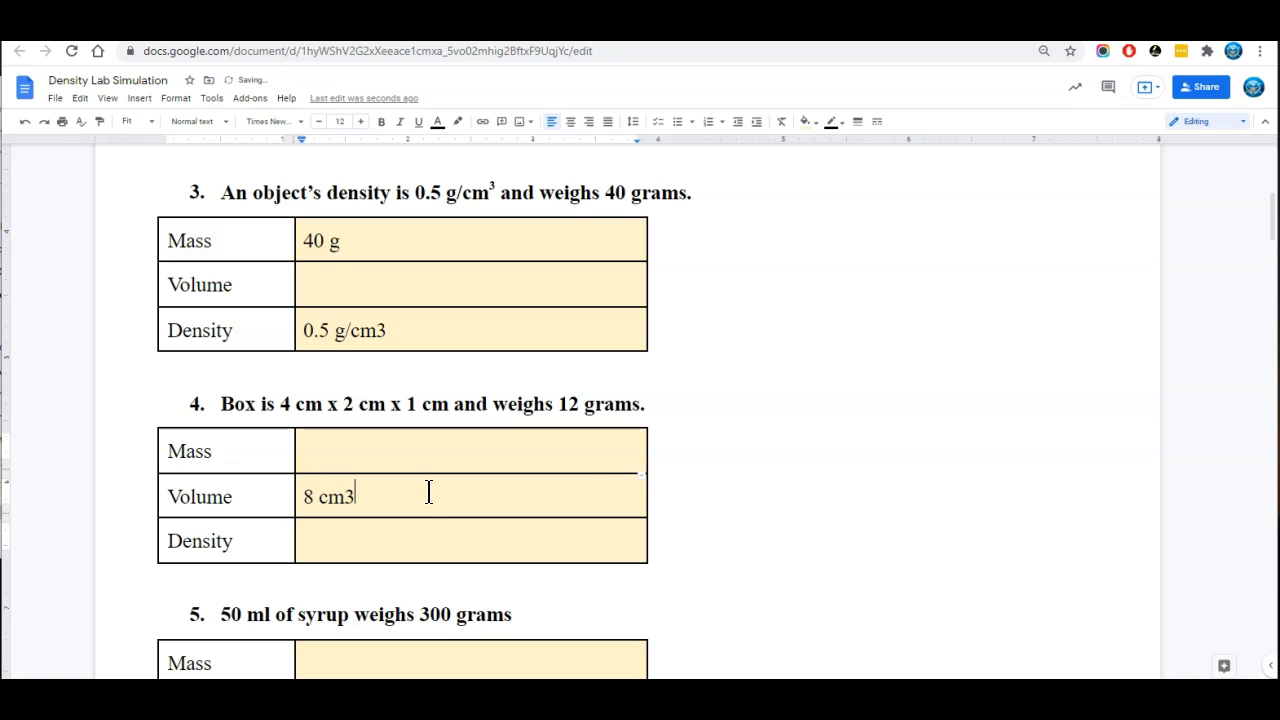
click(387, 441)
click(359, 539)
Review which quantities and units are given in problem 5 about syrup and problem 6 about the rock
scroll(336, 470, down, 3)
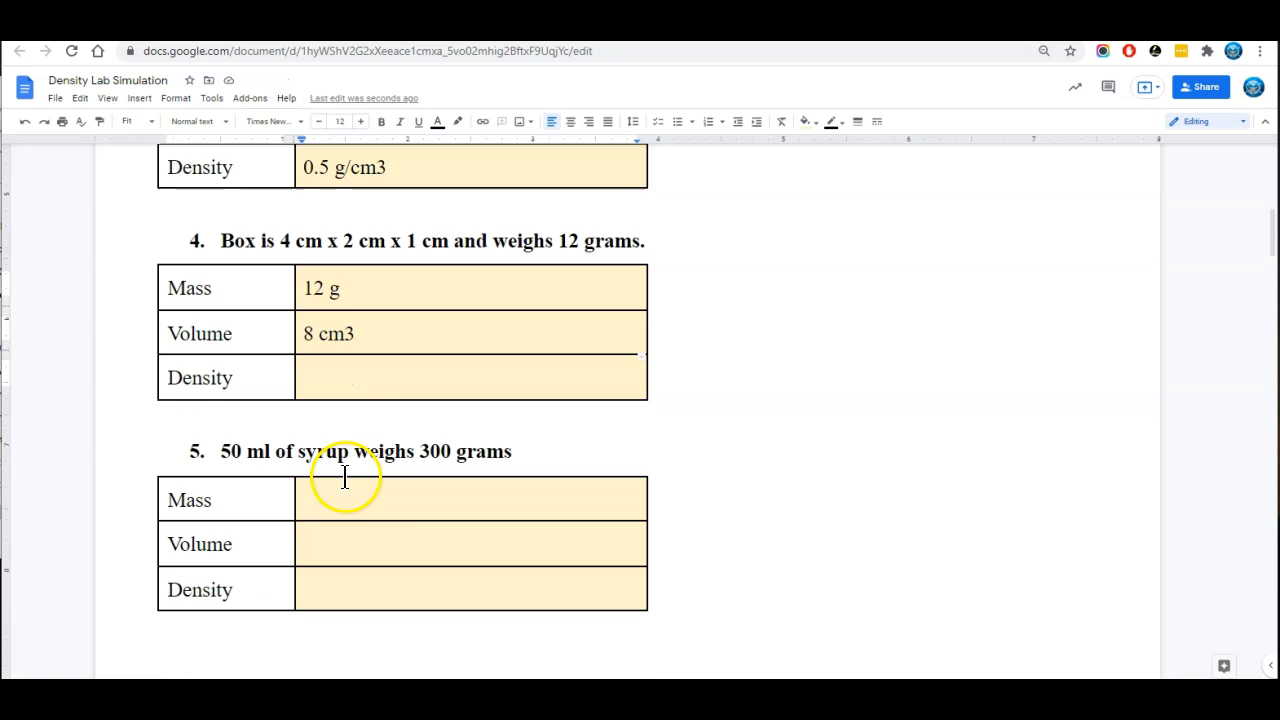
scroll(391, 489, down, 2)
drag(264, 370, 251, 374)
click(491, 374)
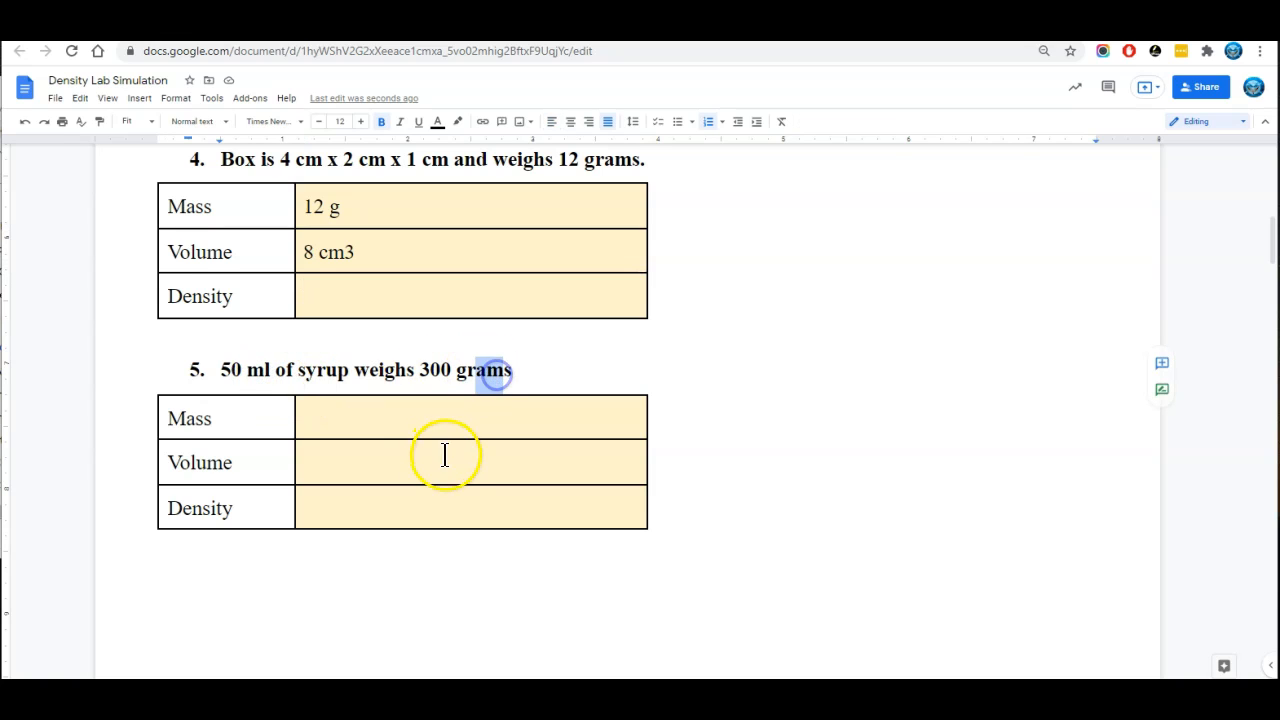
scroll(446, 457, down, 5)
drag(380, 401, 414, 407)
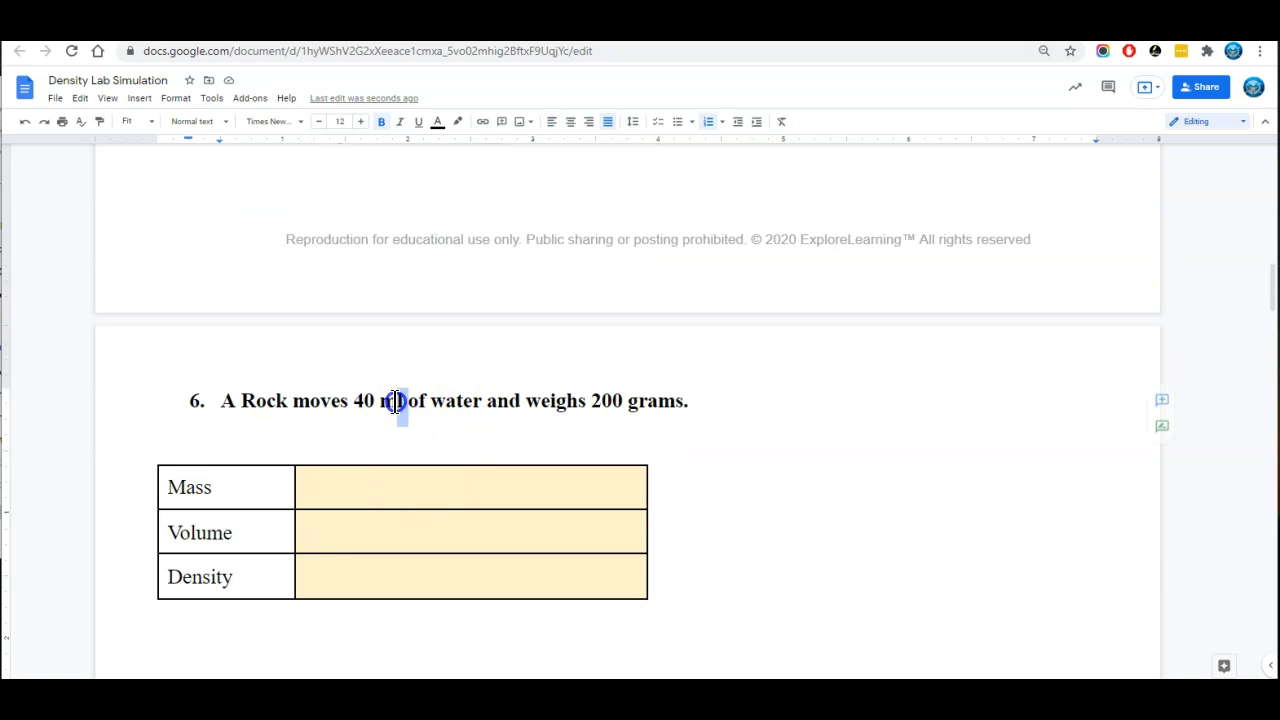
drag(685, 401, 655, 401)
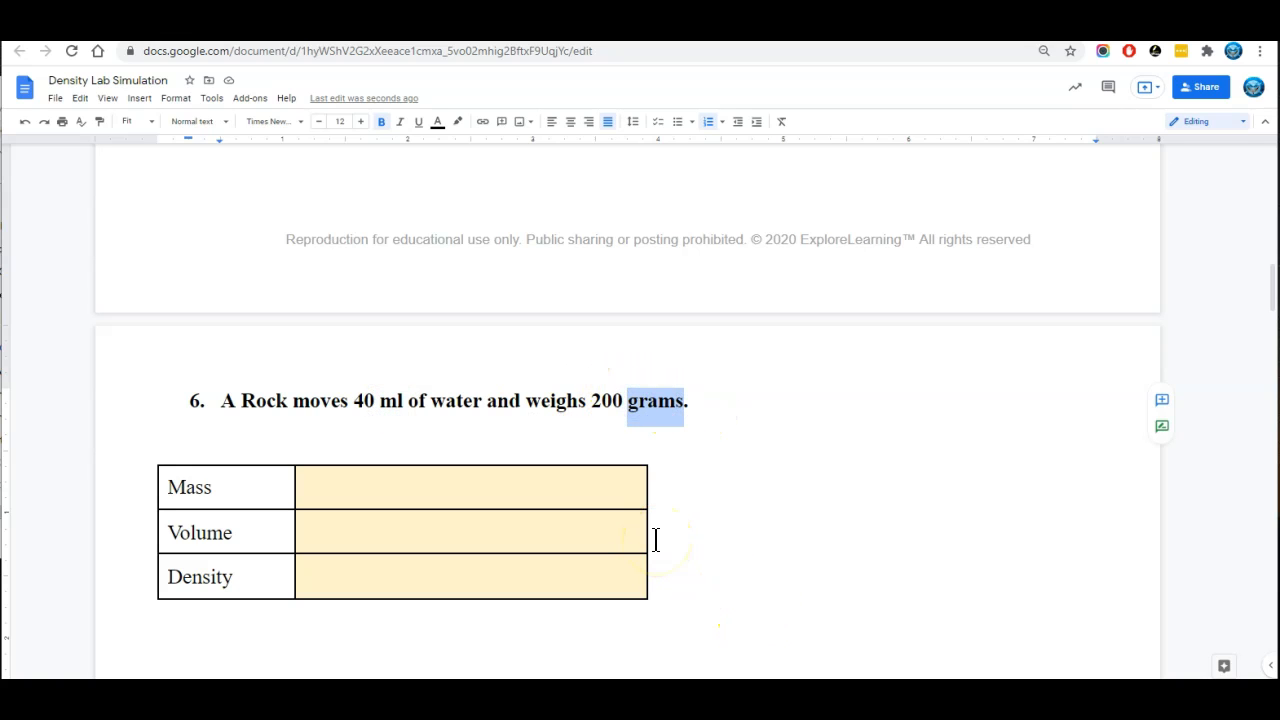
scroll(655, 540, down, 3)
scroll(486, 320, up, 3)
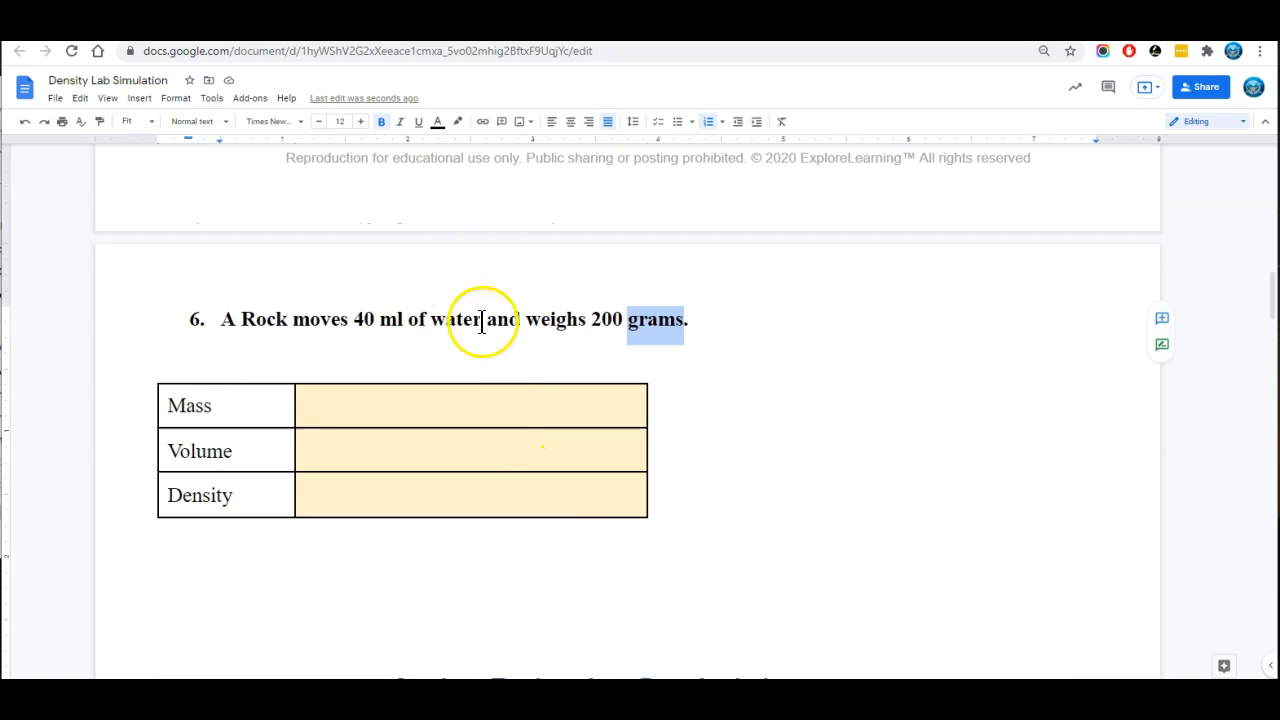
scroll(465, 464, down, 2)
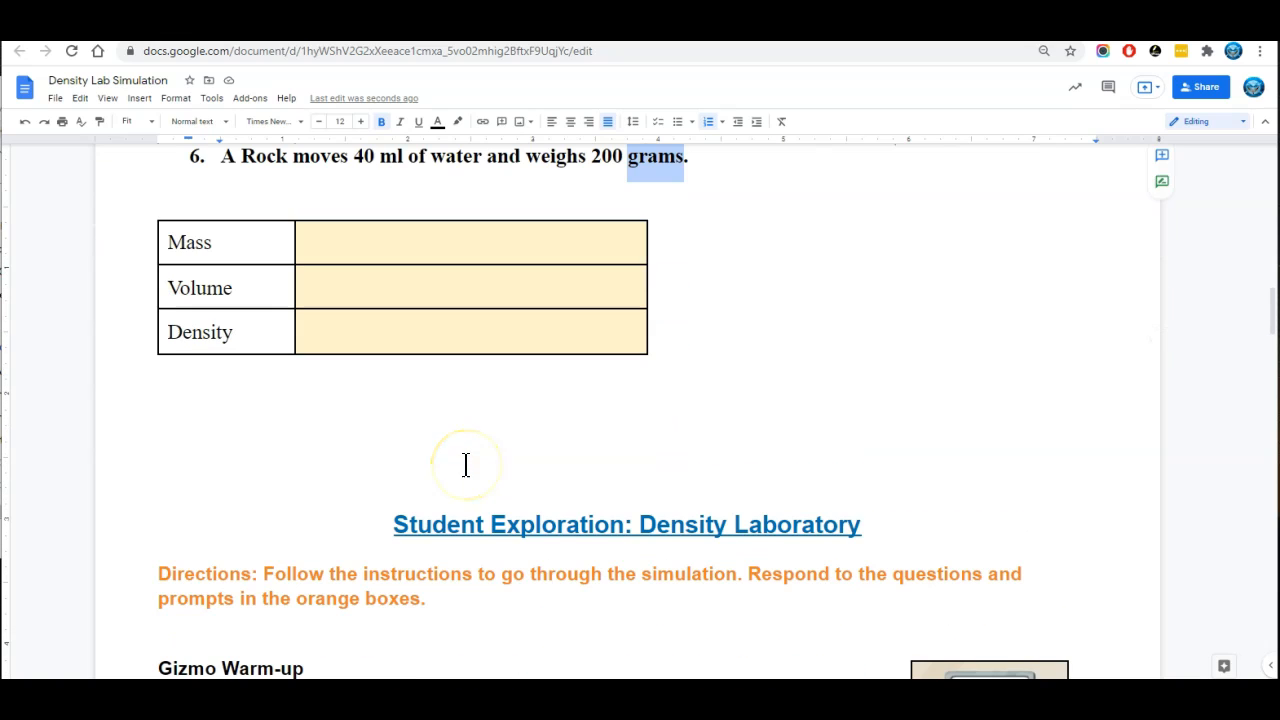
Open the linked Density Laboratory page from the Student Exploration heading and launch the Gizmo simulation
click(615, 520)
click(470, 551)
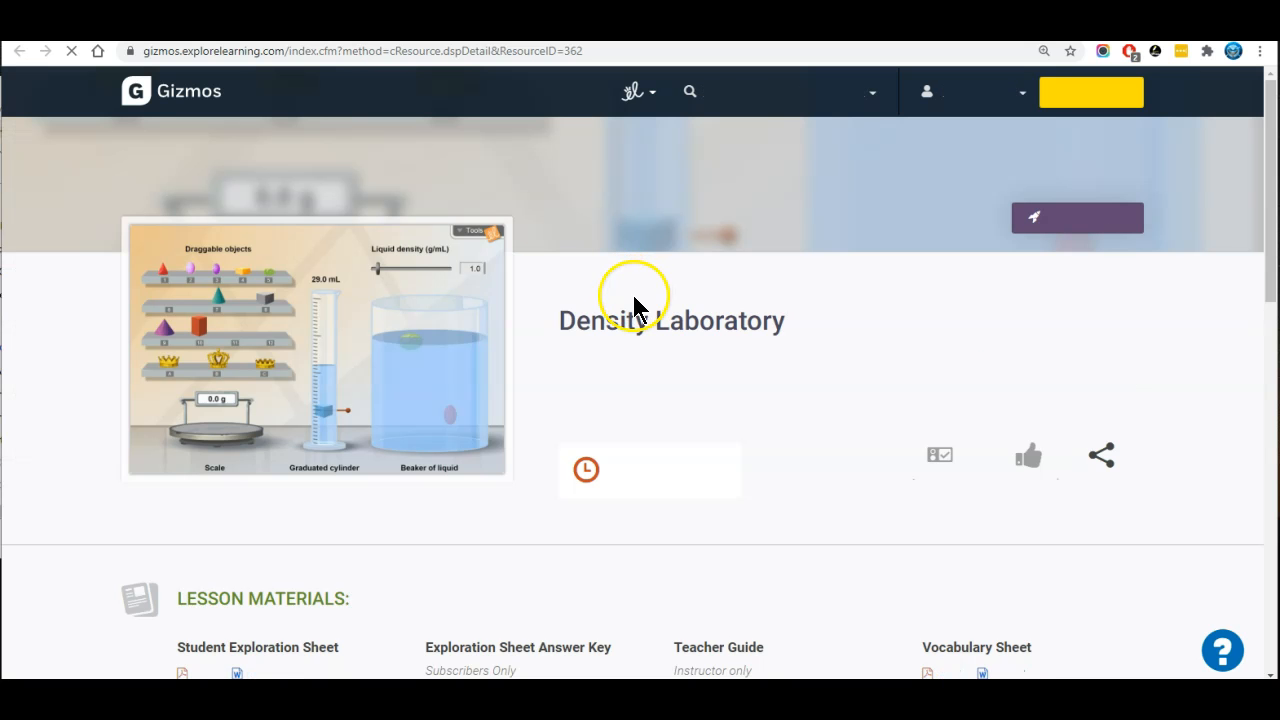
click(316, 370)
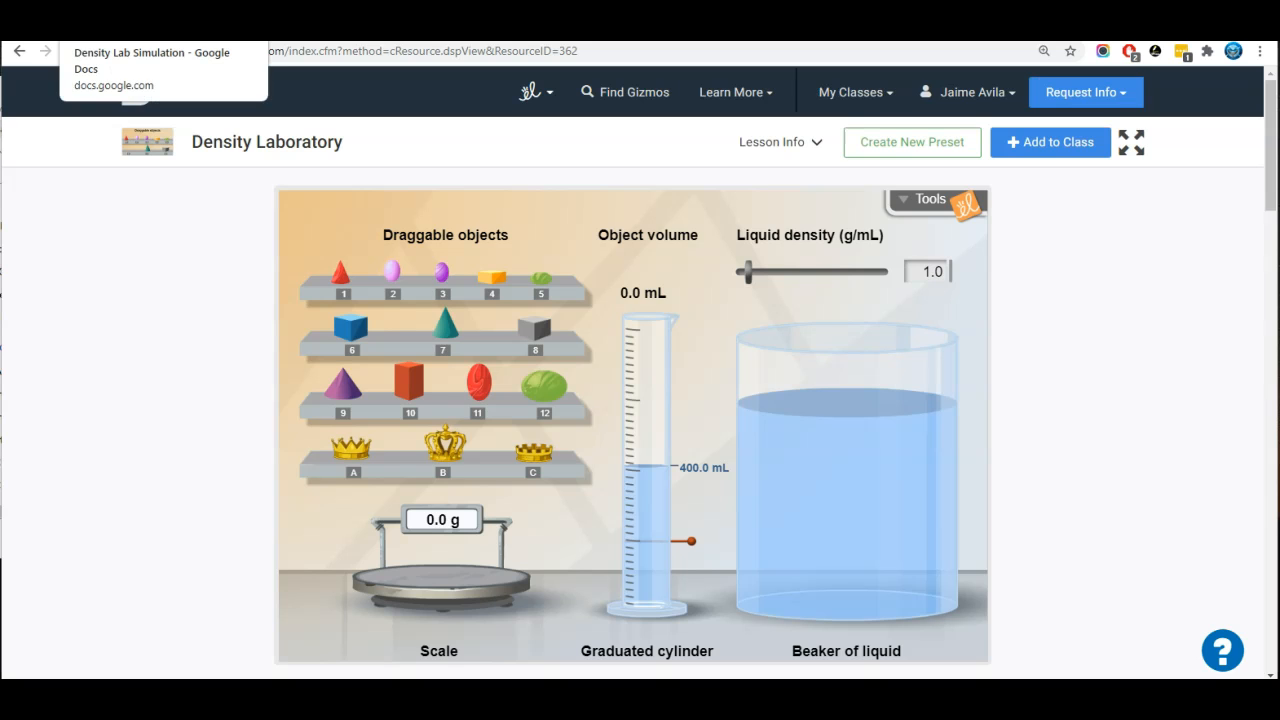
Read the worksheet's Gizmo warm-up questions, and place object 1 in the simulation's graduated cylinder
click(100, 32)
scroll(547, 416, down, 4)
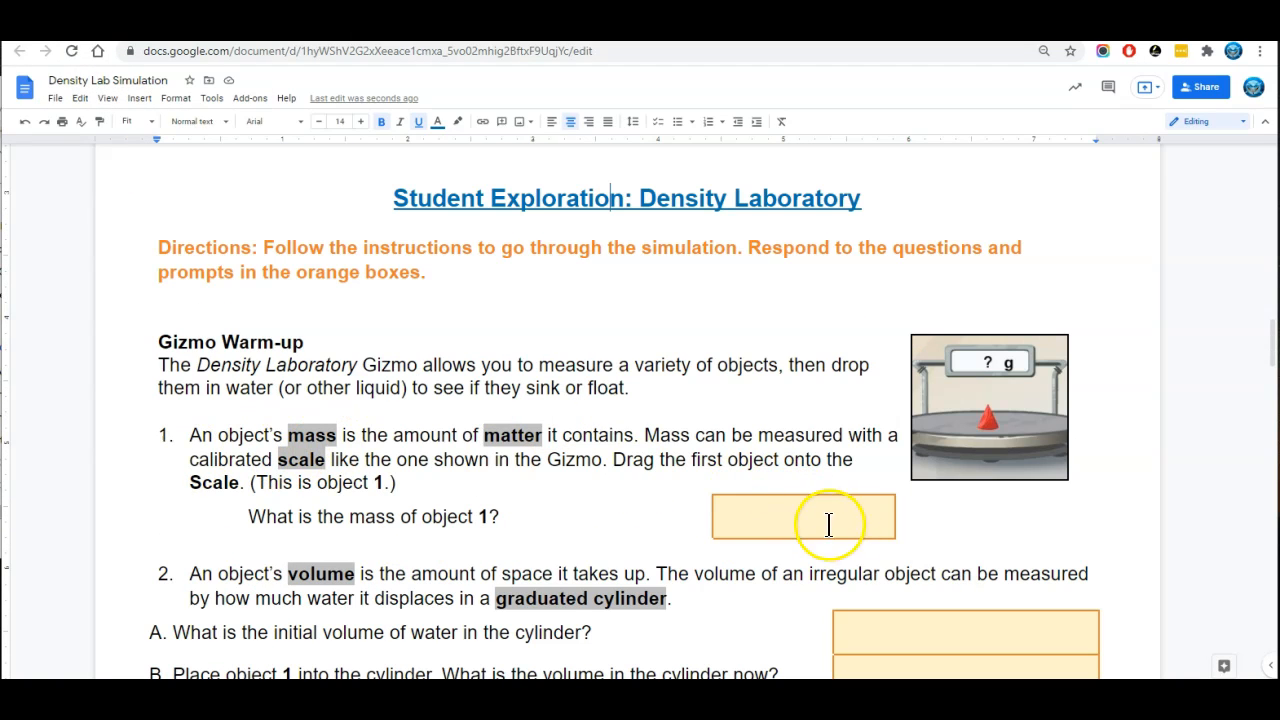
scroll(845, 521, down, 1)
scroll(938, 487, down, 2)
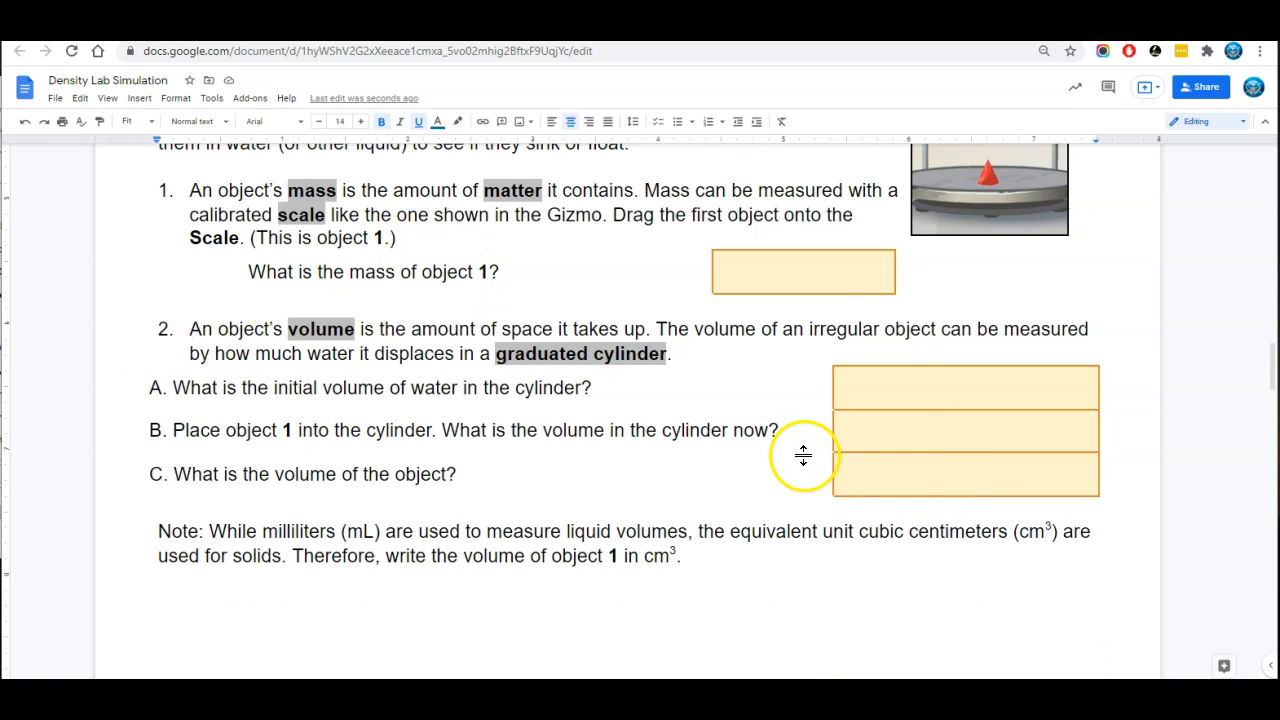
click(140, 30)
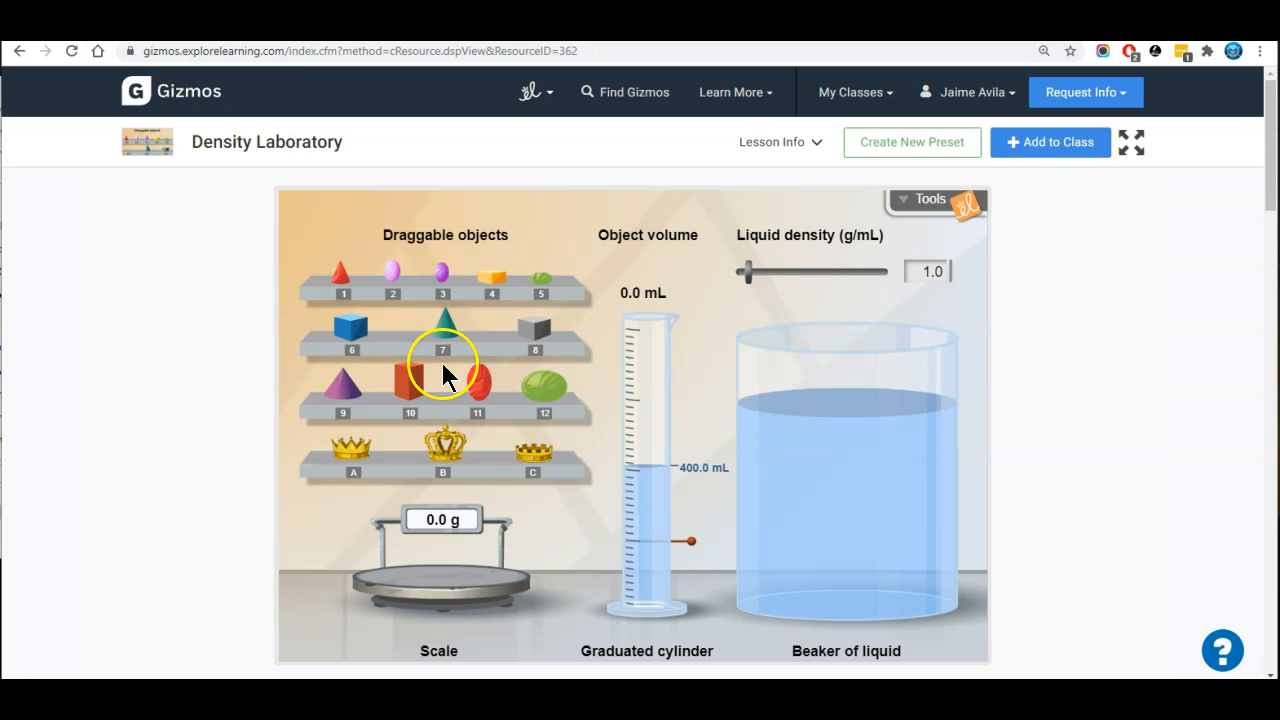
drag(340, 268, 650, 481)
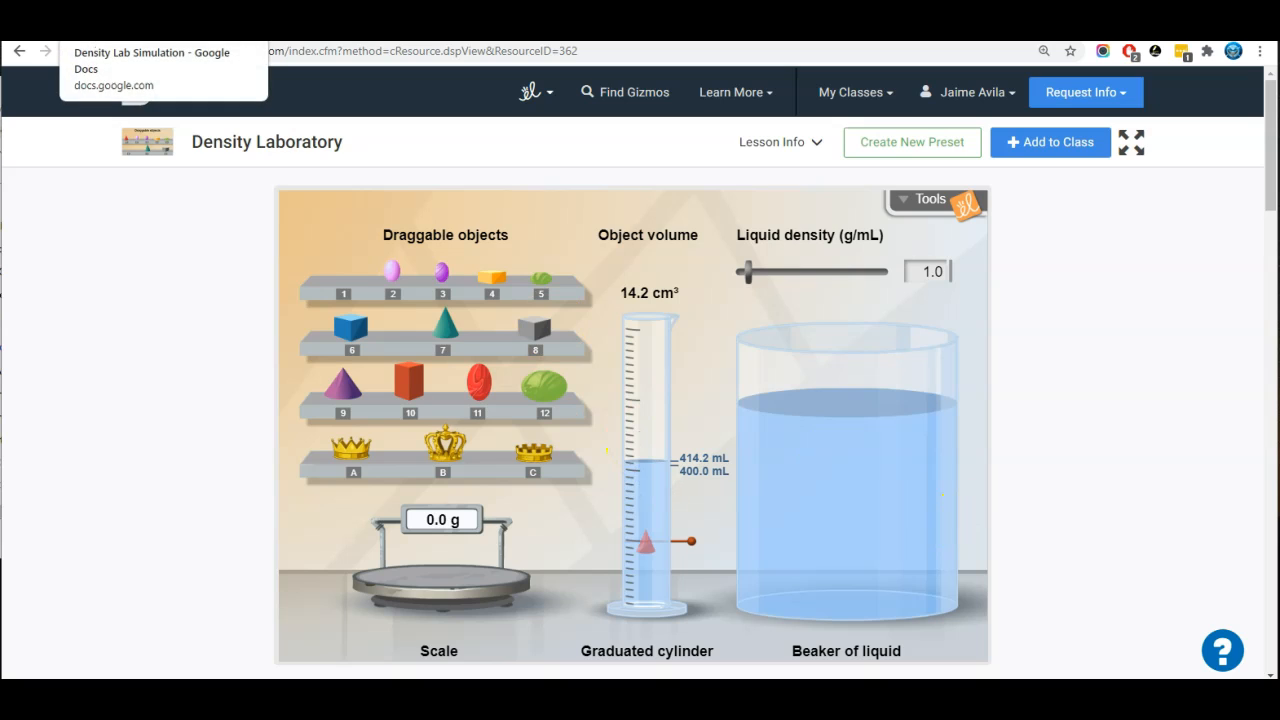
Return to the worksheet and answer question 2A, the initial volume of water in the cylinder, with 400 ml
click(150, 25)
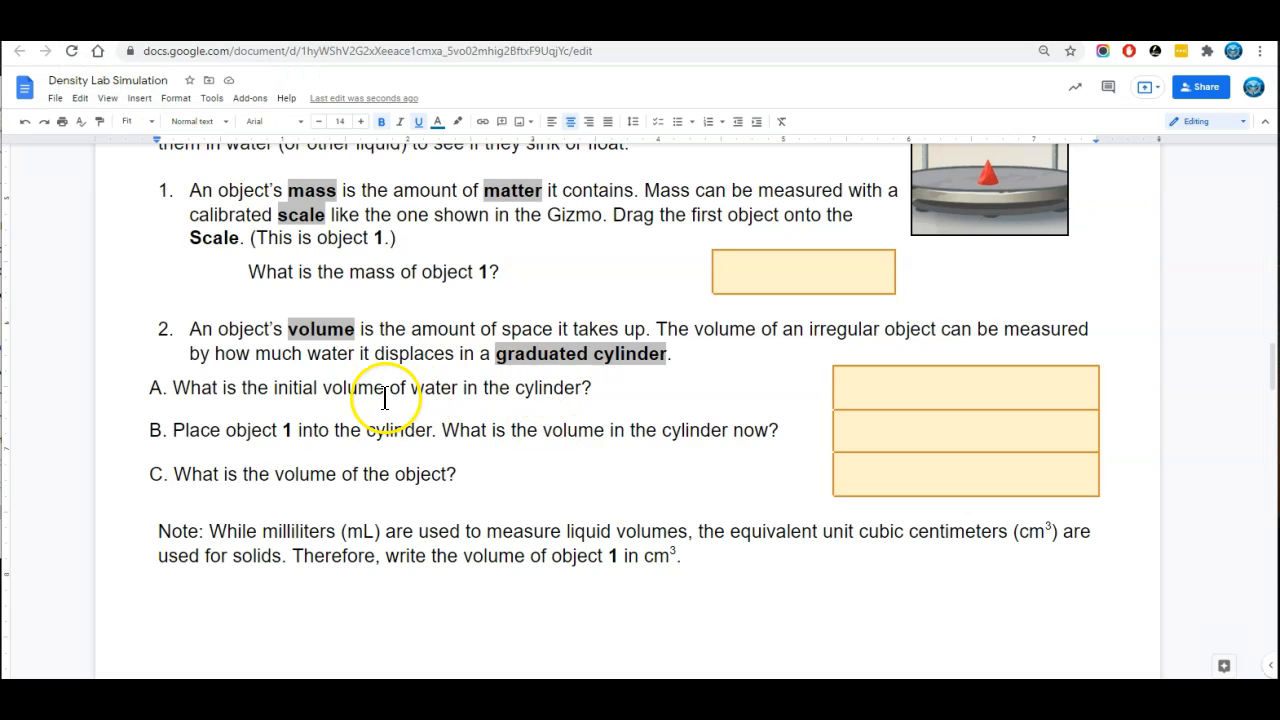
click(885, 395)
text(400 ml)
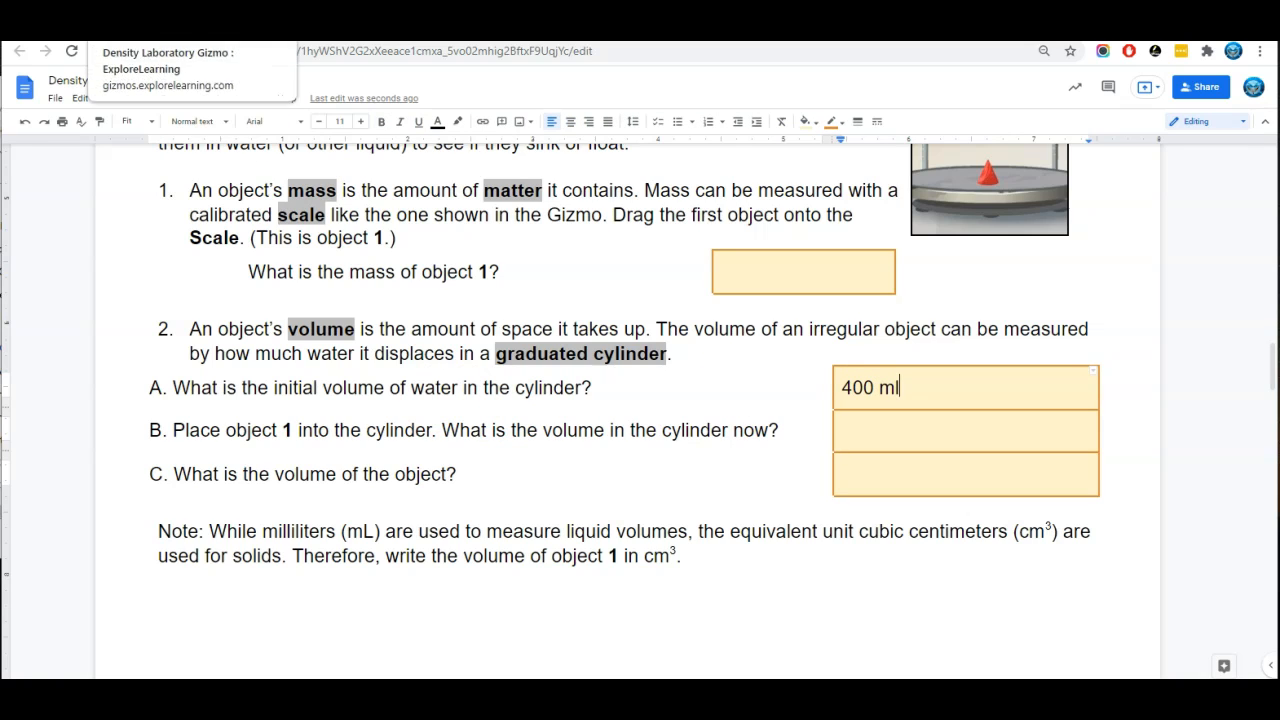
Check the cylinder's water level in the simulation and enter 414.2 as the worksheet's answer to question 2B
click(190, 25)
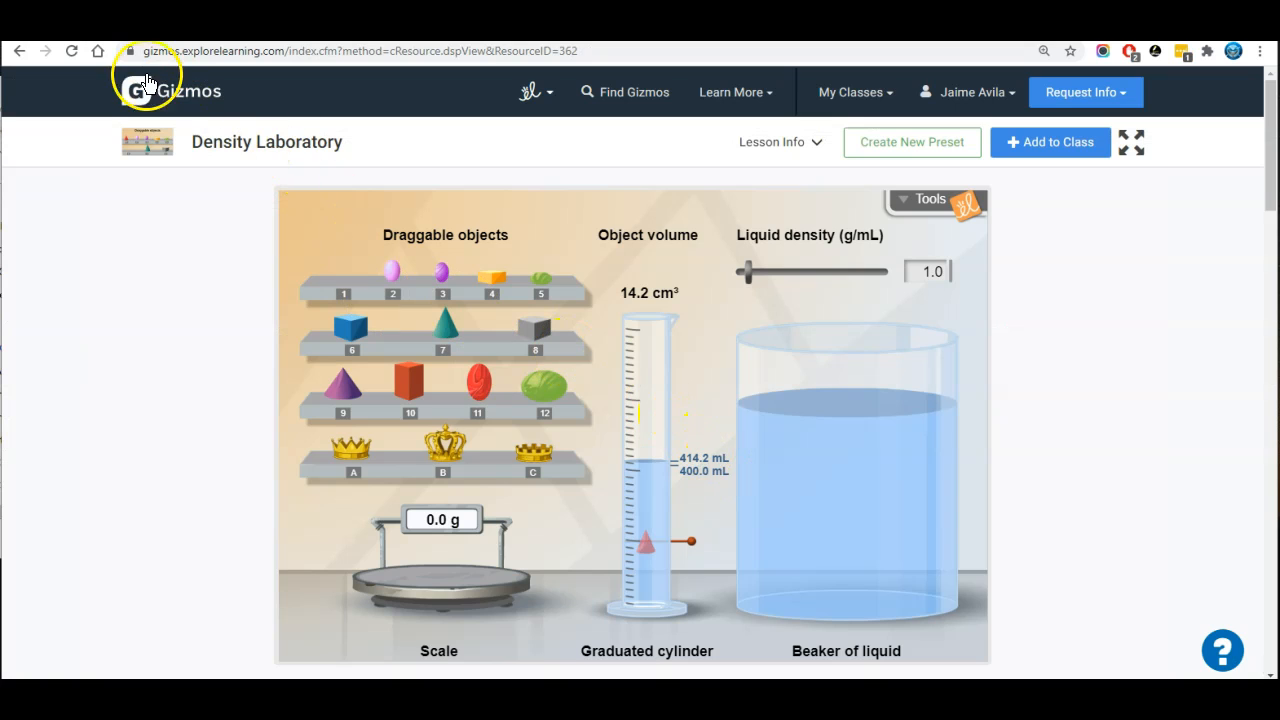
click(105, 25)
click(866, 433)
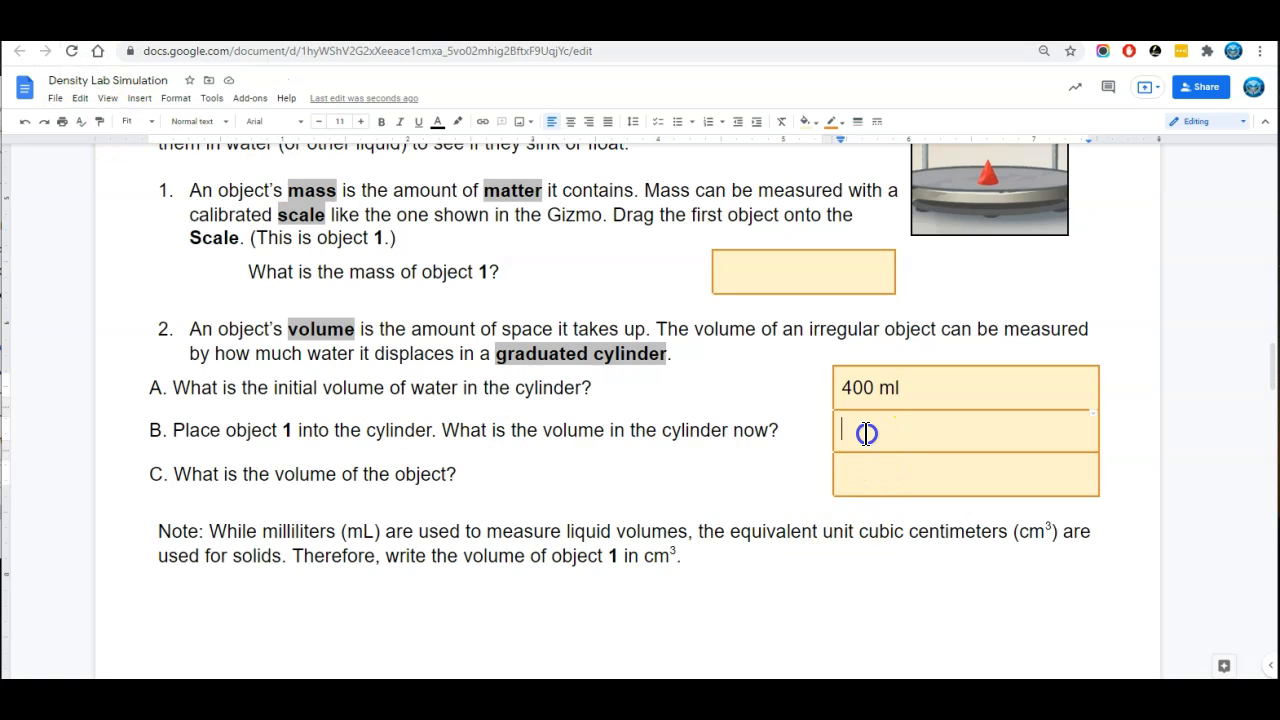
text(414.2)
Answer the worksheet's question 2C, the volume of the object, with 14.2 ml
click(417, 476)
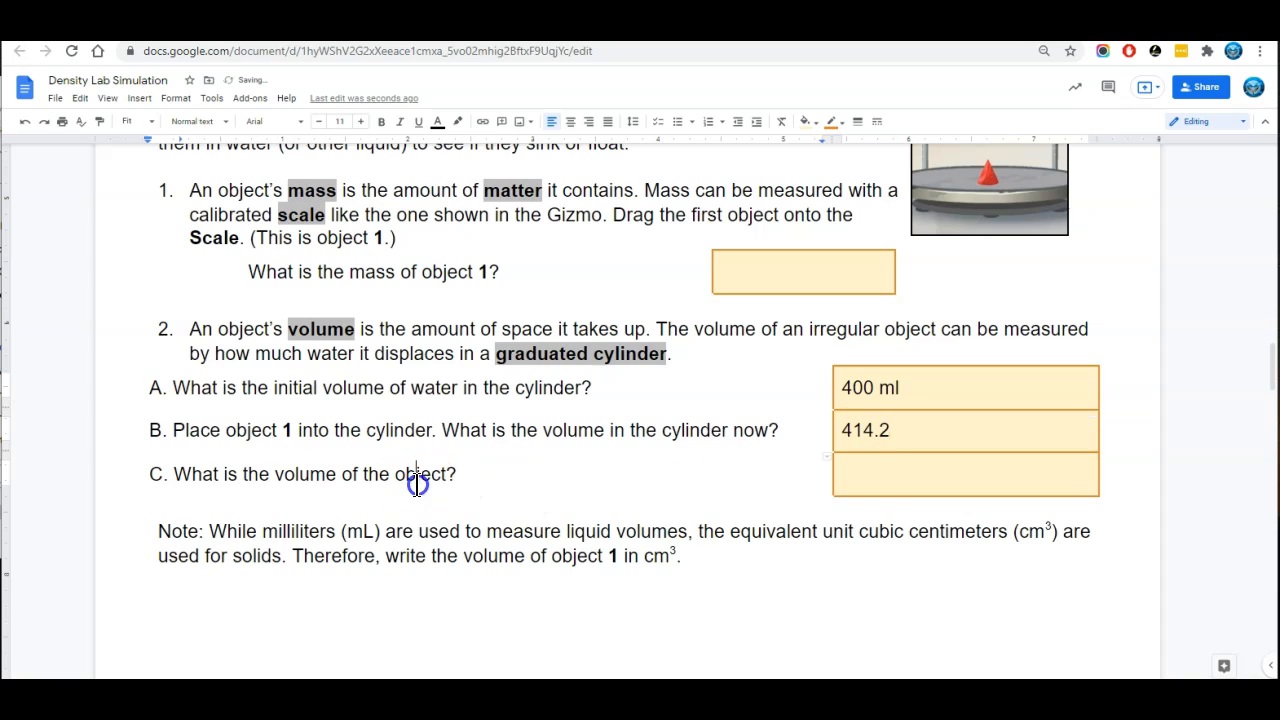
double_click(872, 488)
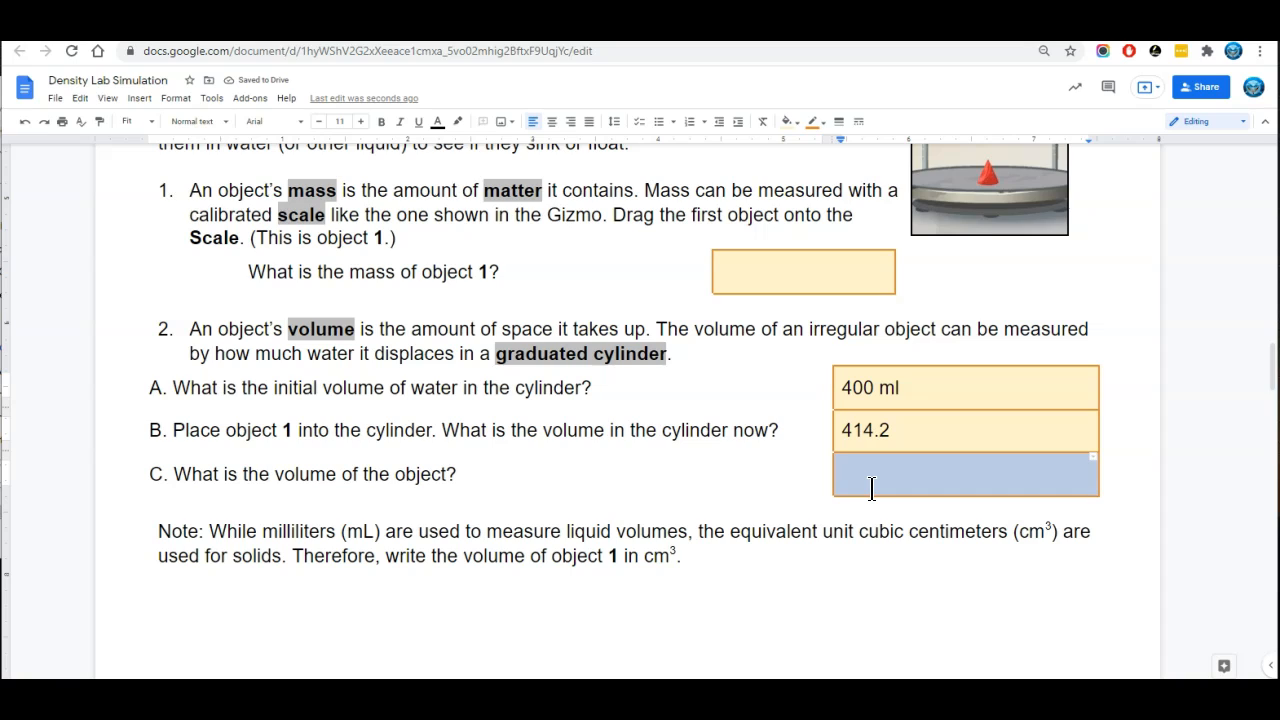
click(872, 488)
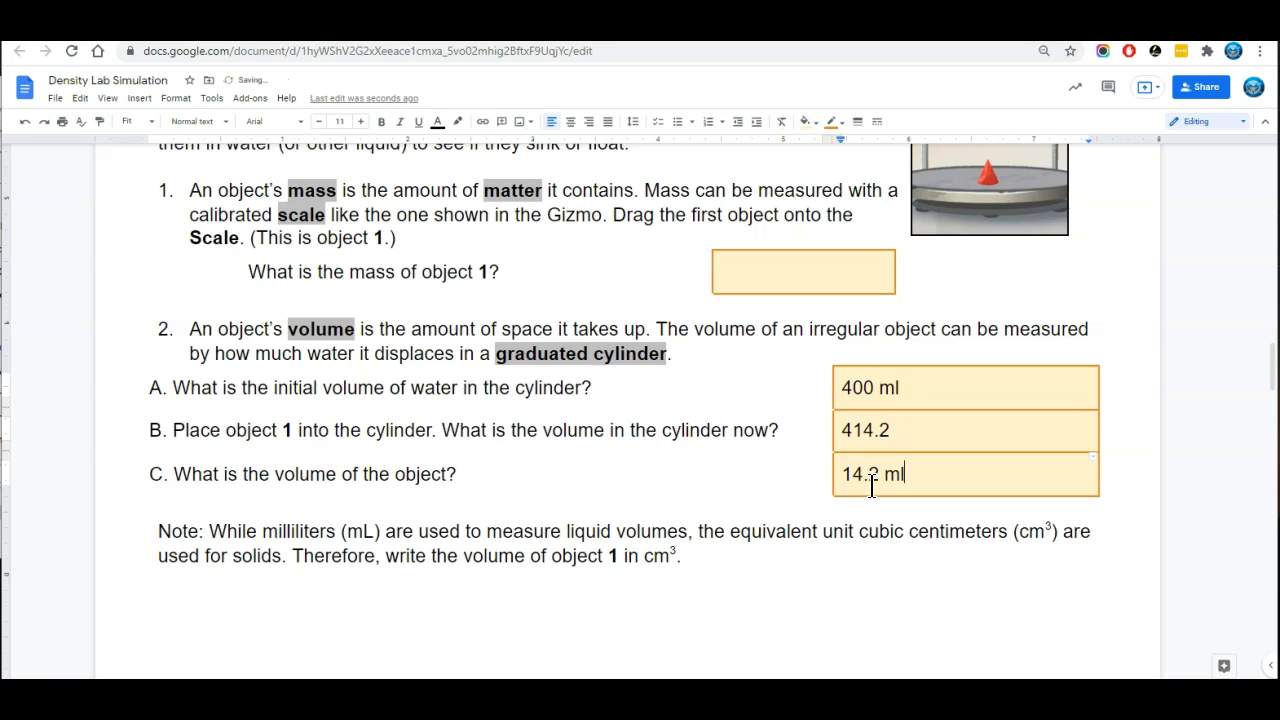
click(920, 433)
click(677, 457)
Go to the Activity A data table and enter 14.2 as the volume of object 1
scroll(694, 466, down, 5)
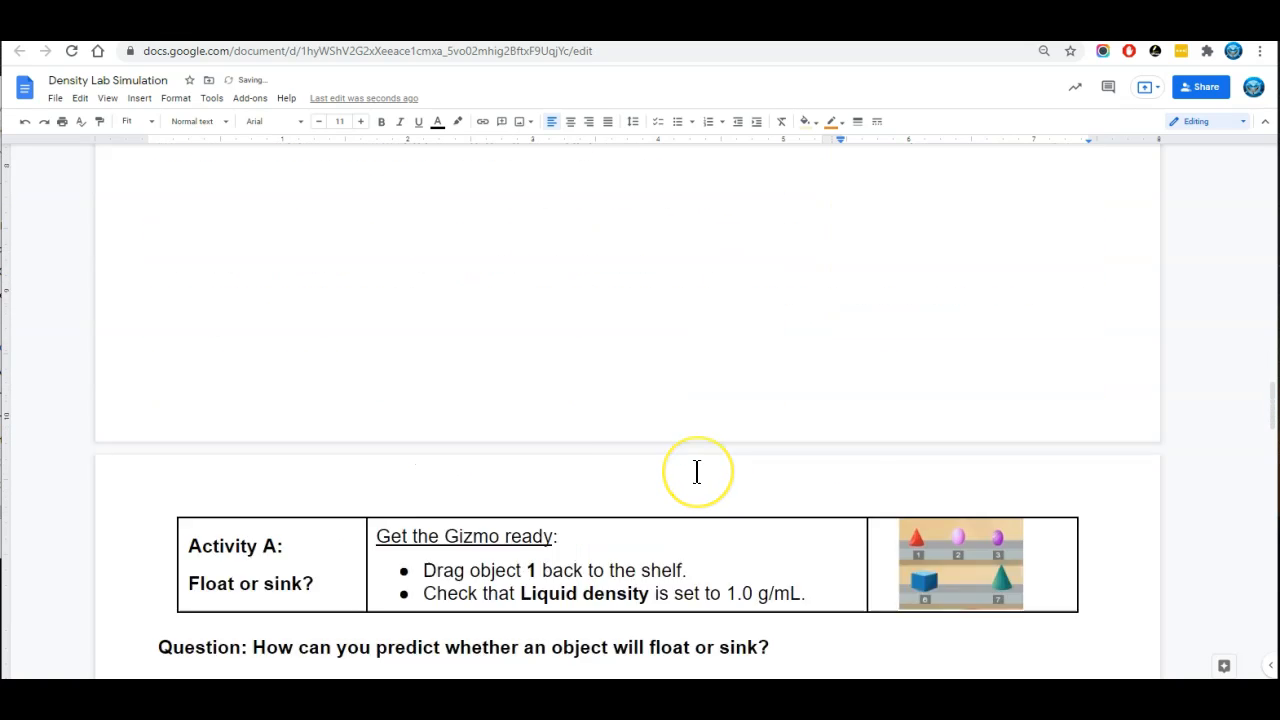
scroll(697, 470, down, 2)
click(549, 341)
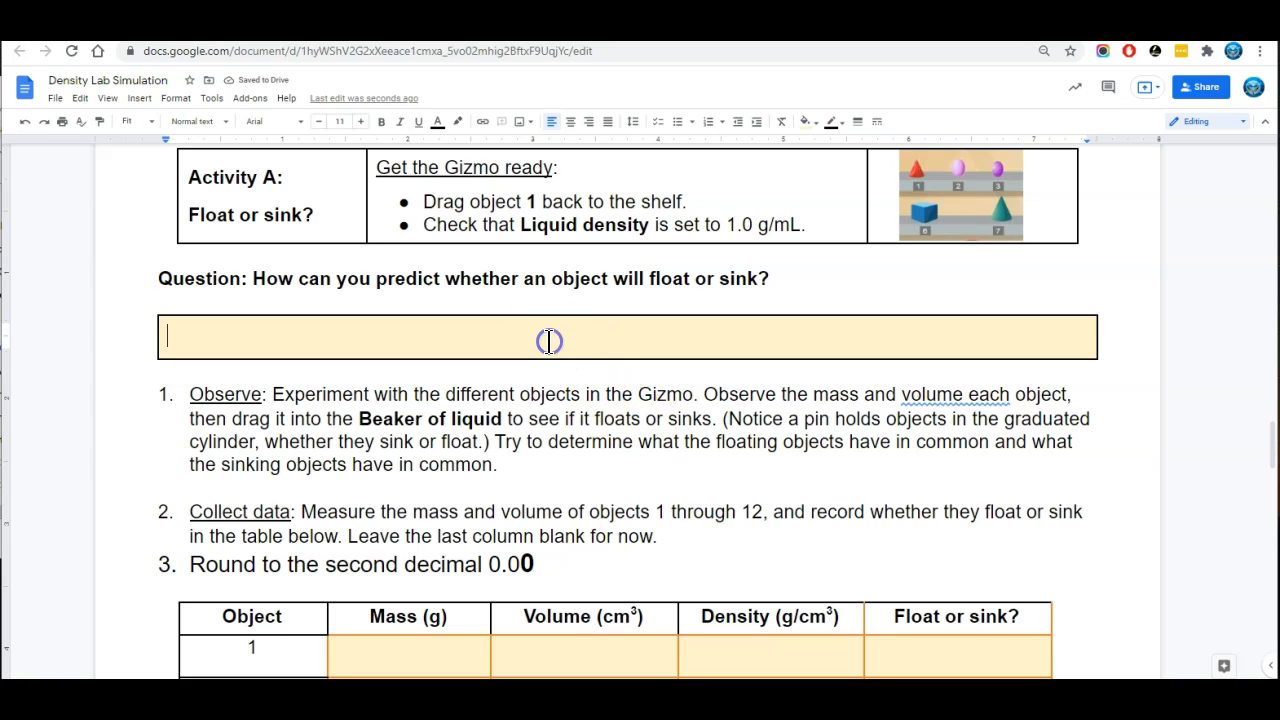
click(555, 341)
scroll(530, 400, down, 3)
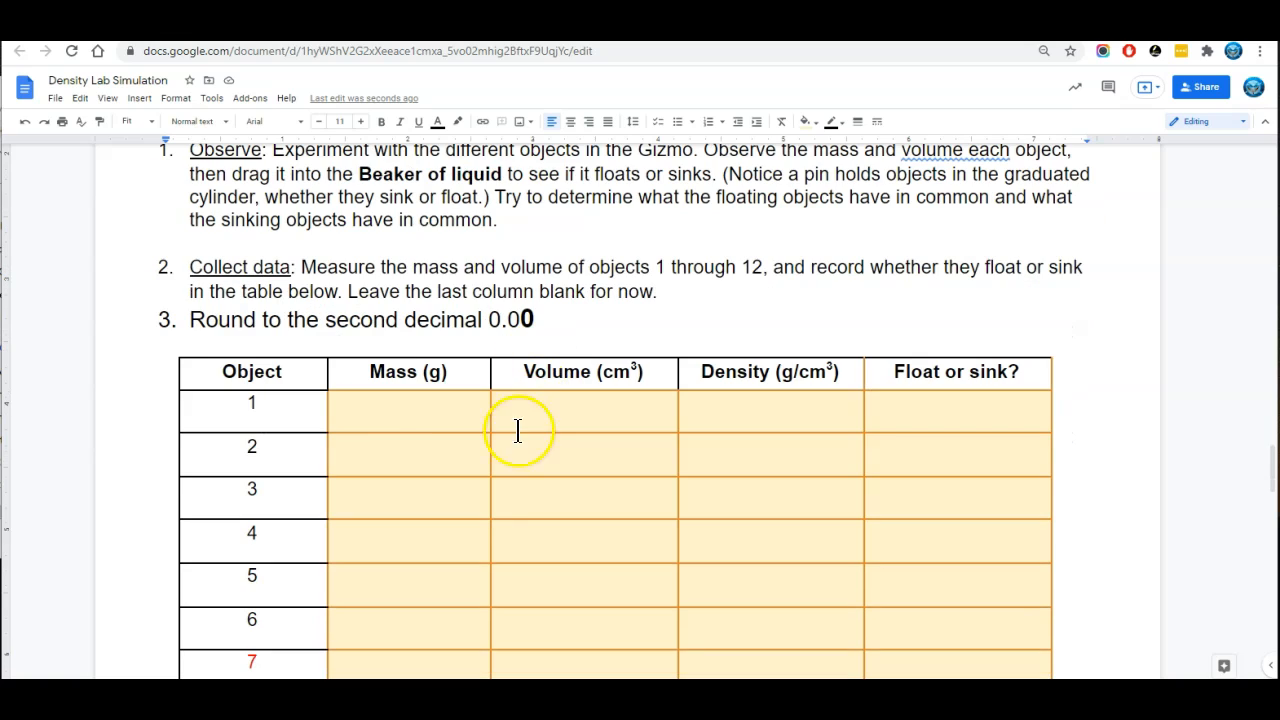
click(391, 413)
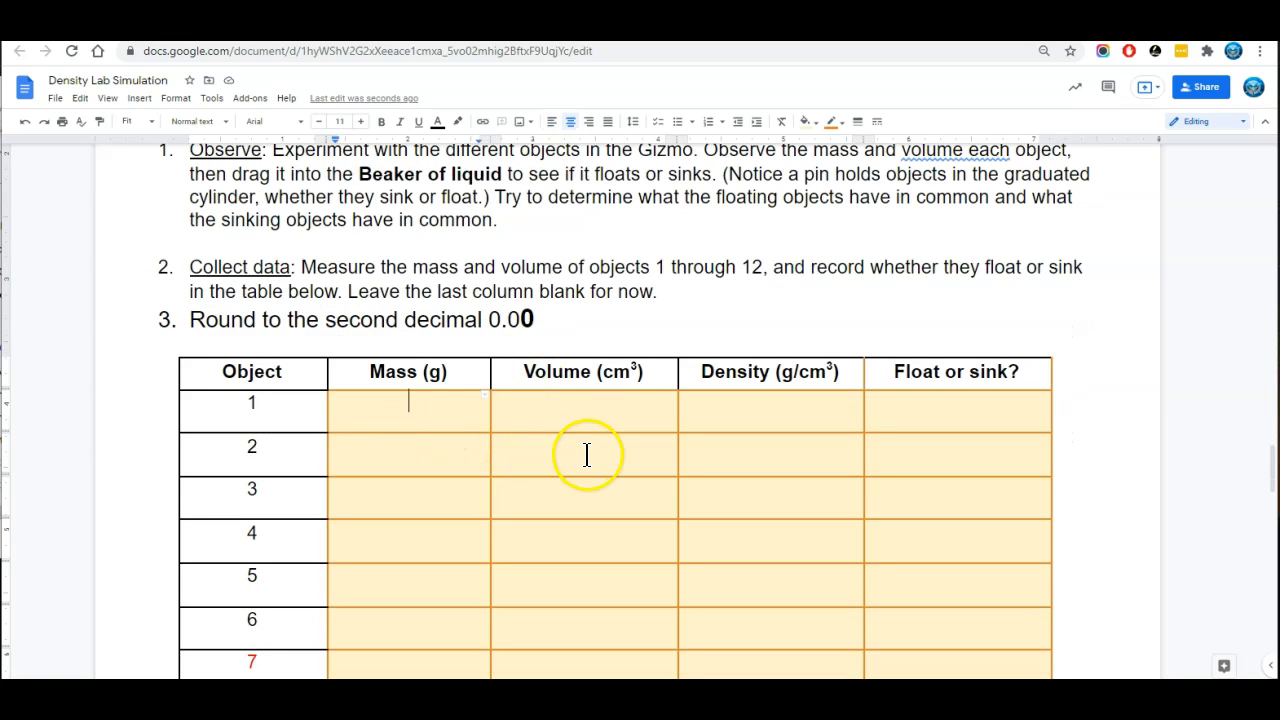
click(576, 412)
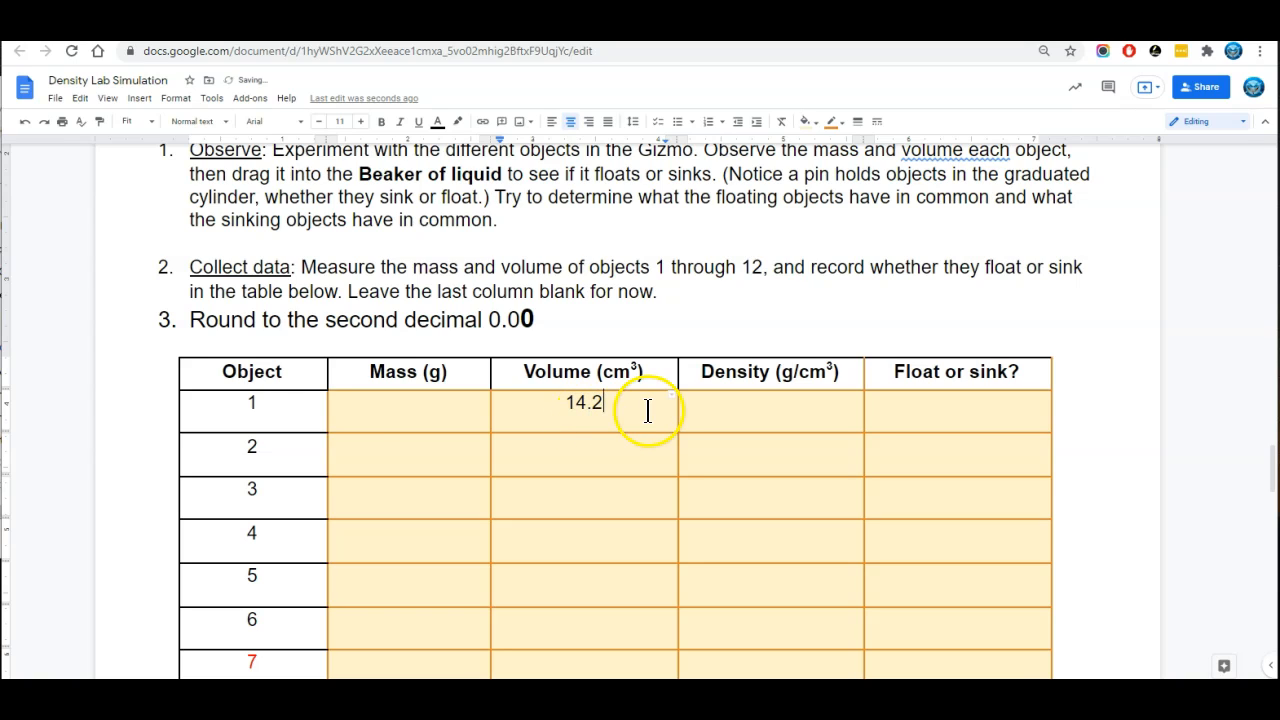
Weigh object 1 on the simulation's scale and enter 19.5 as its mass in the worksheet table
click(405, 420)
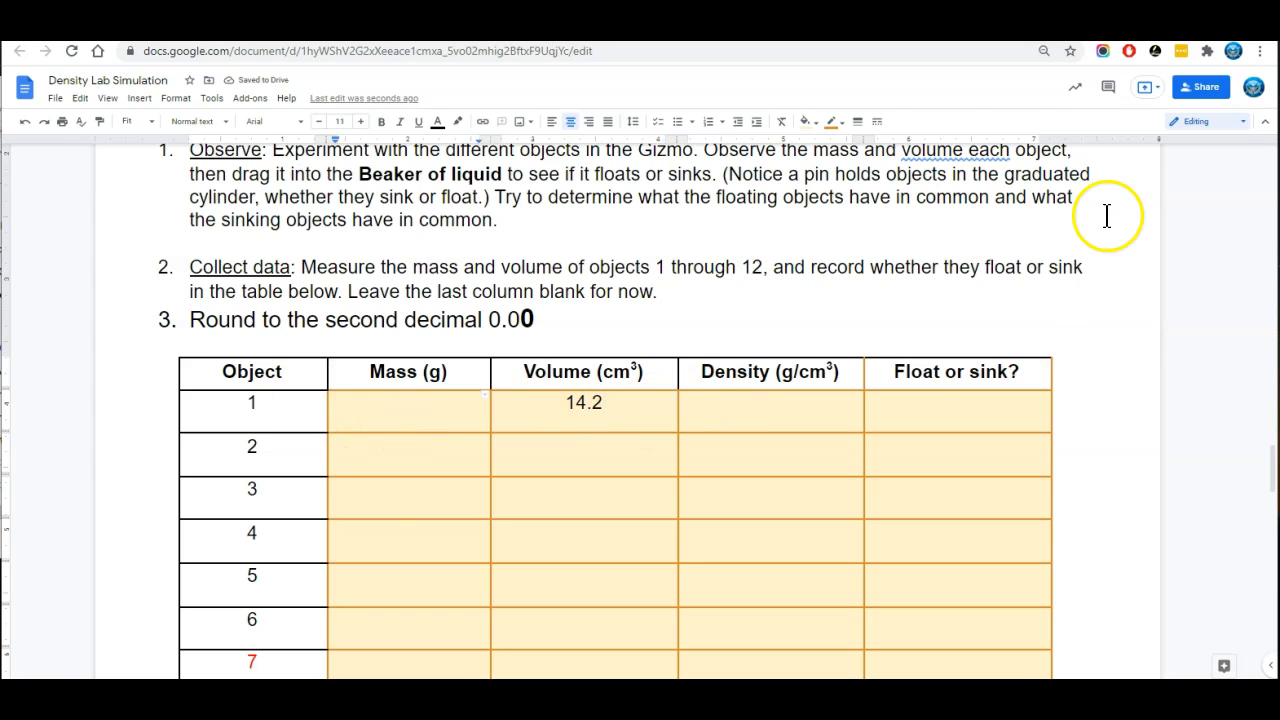
click(118, 24)
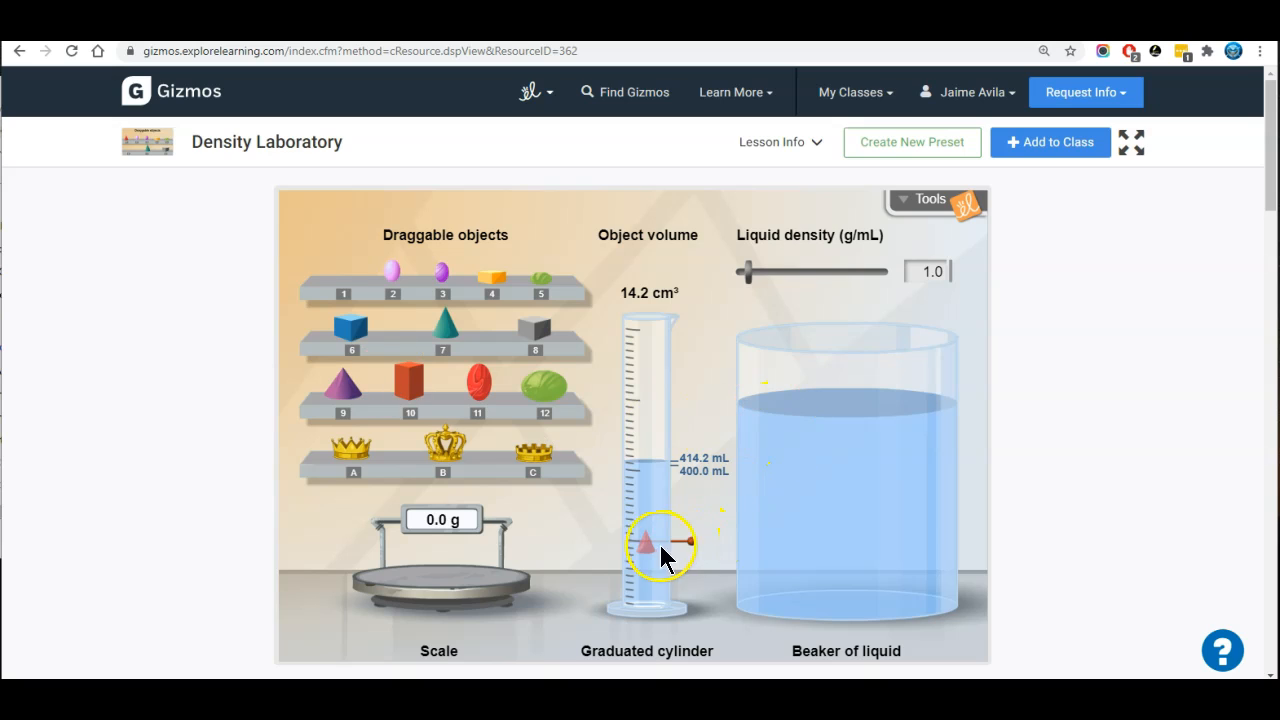
drag(641, 541, 440, 584)
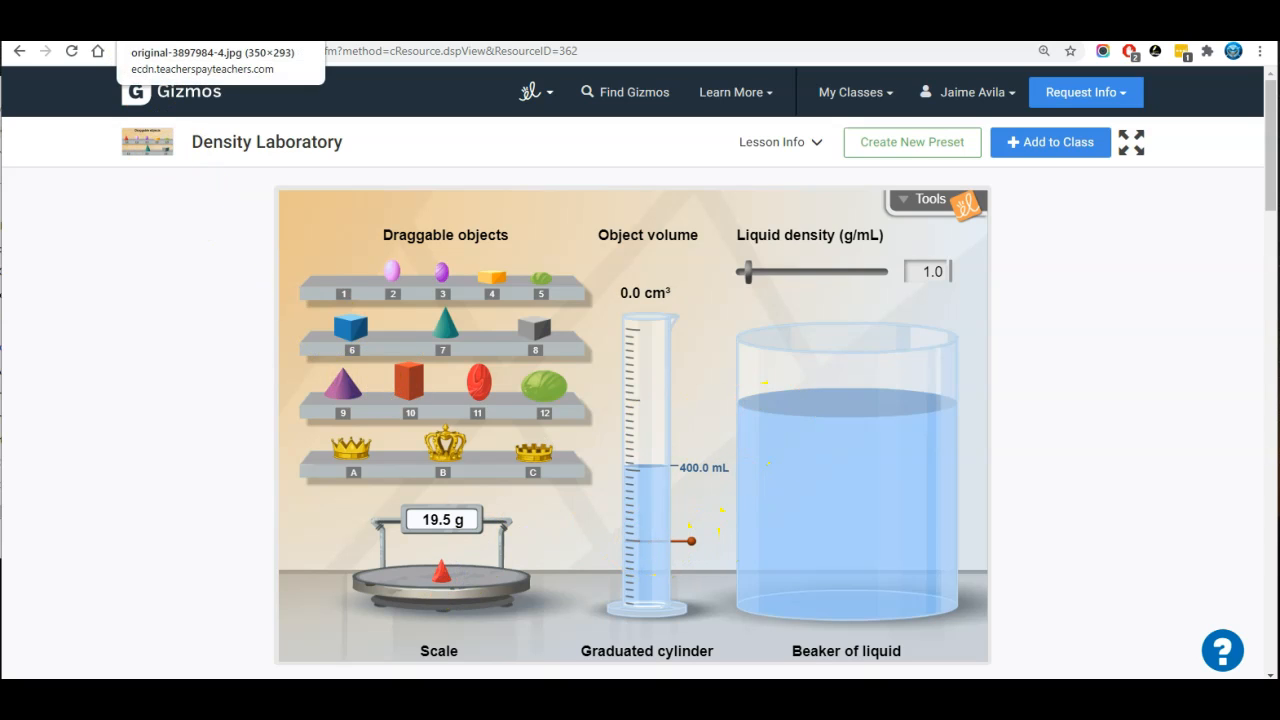
click(92, 28)
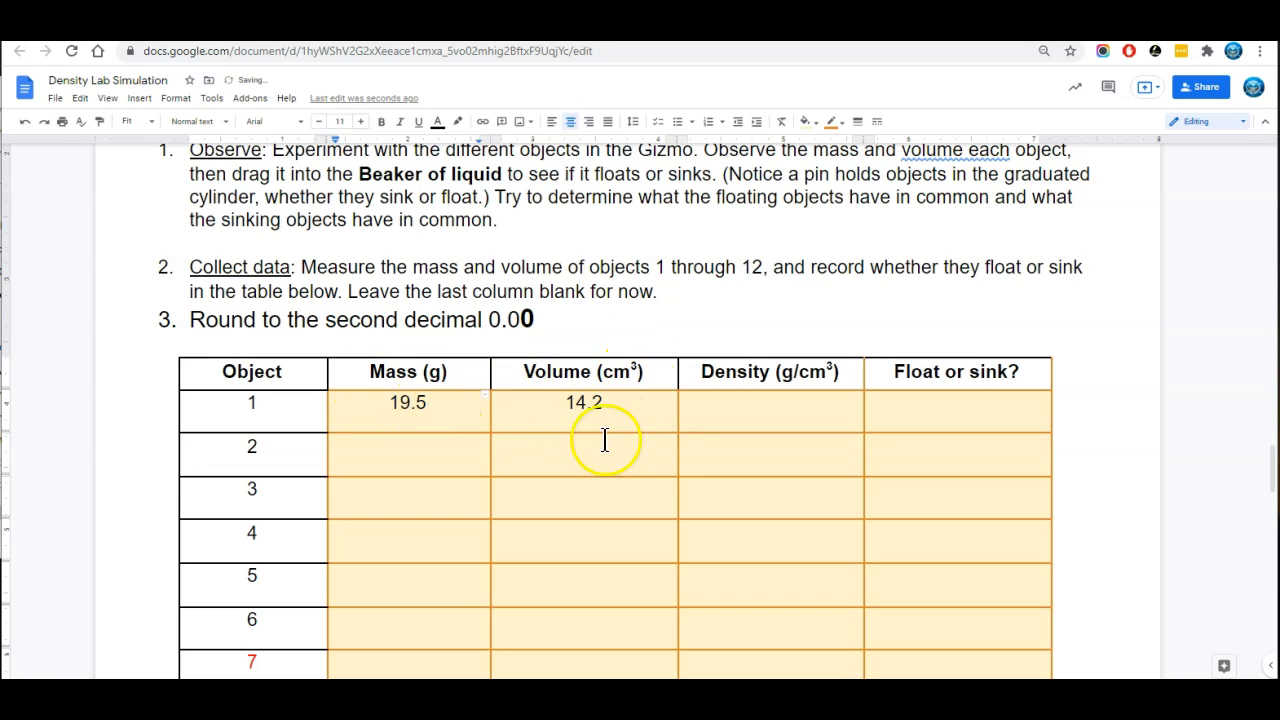
Complete object 1's table row with a density of 1.35 and S for float or sink
click(734, 415)
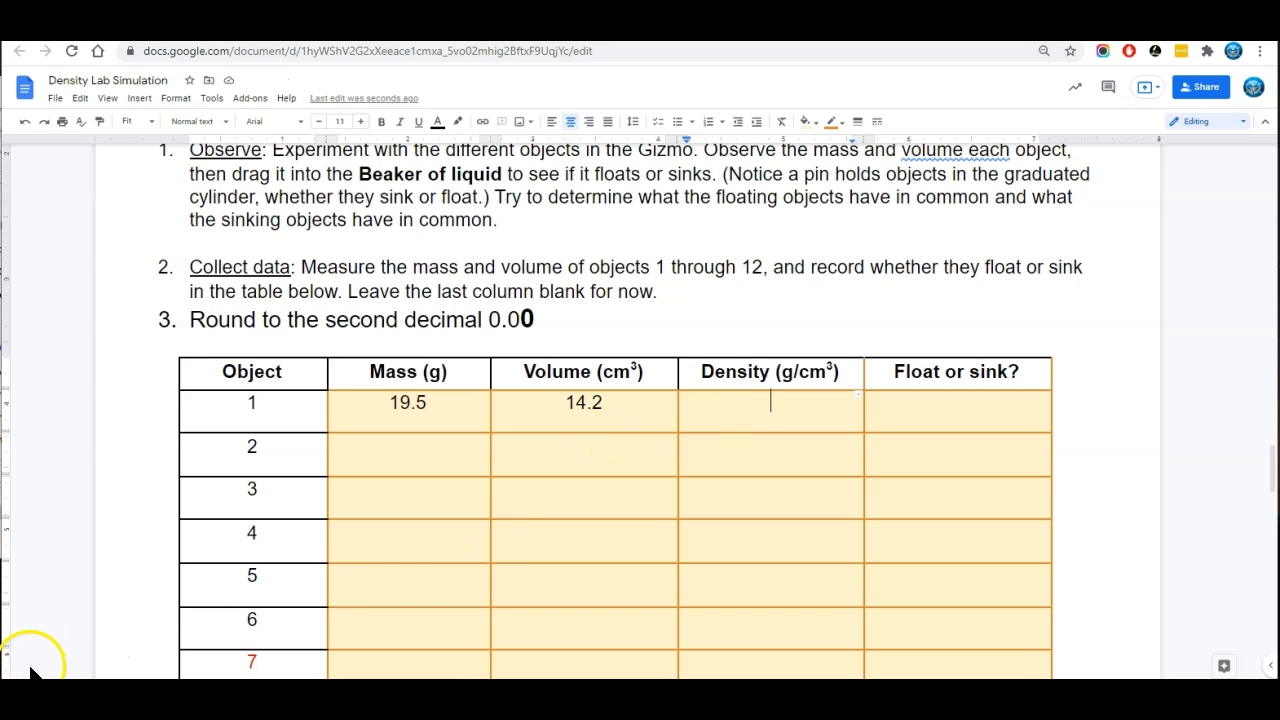
click(815, 415)
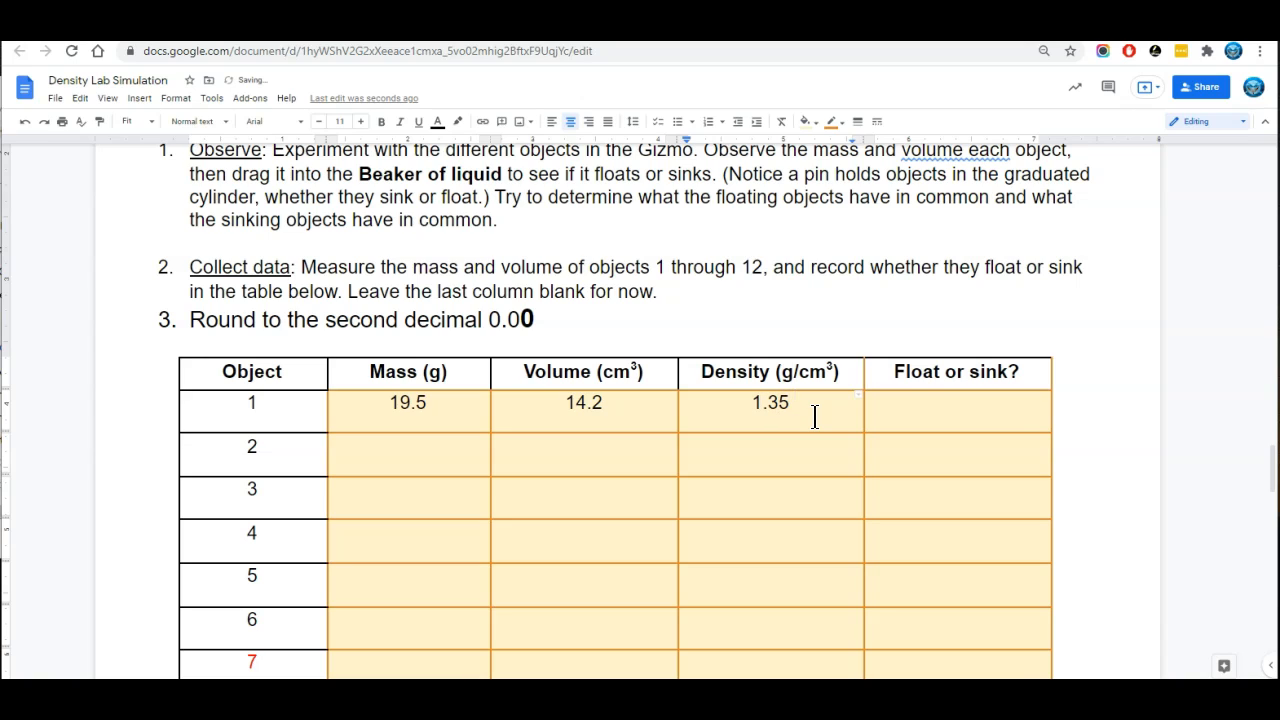
click(947, 410)
click(947, 410)
scroll(797, 410, up, 1)
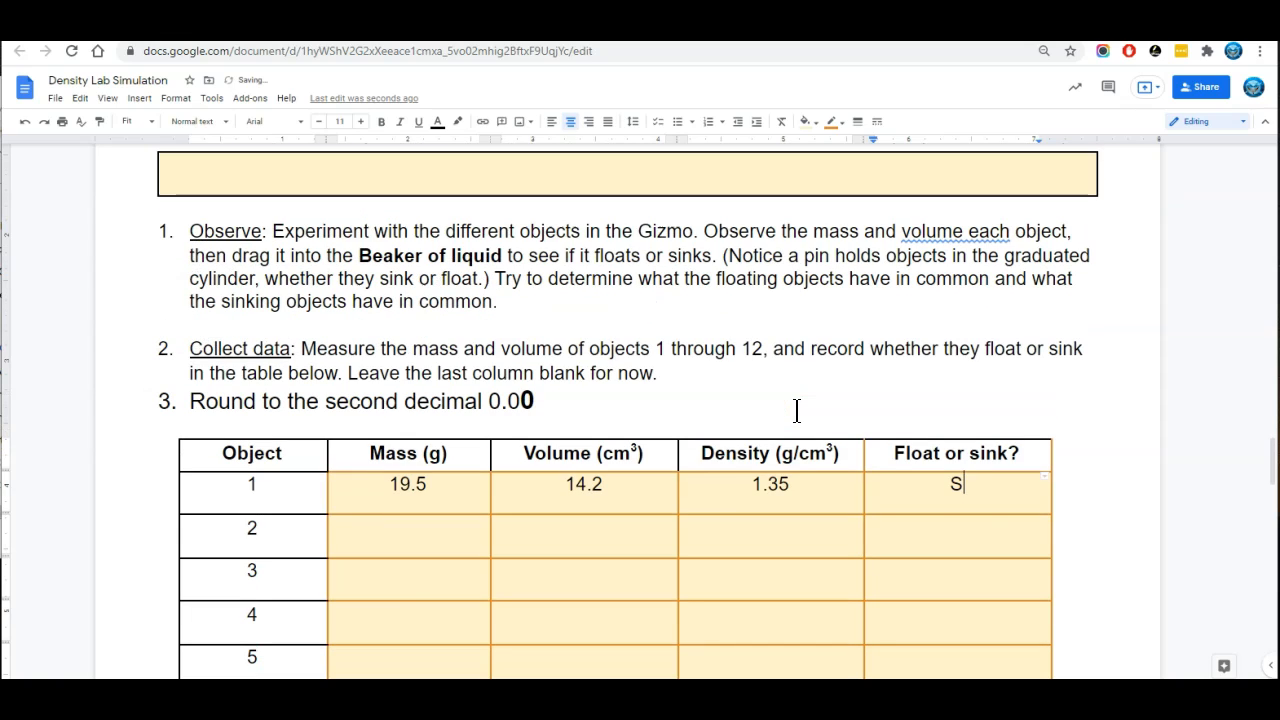
drag(790, 487, 750, 487)
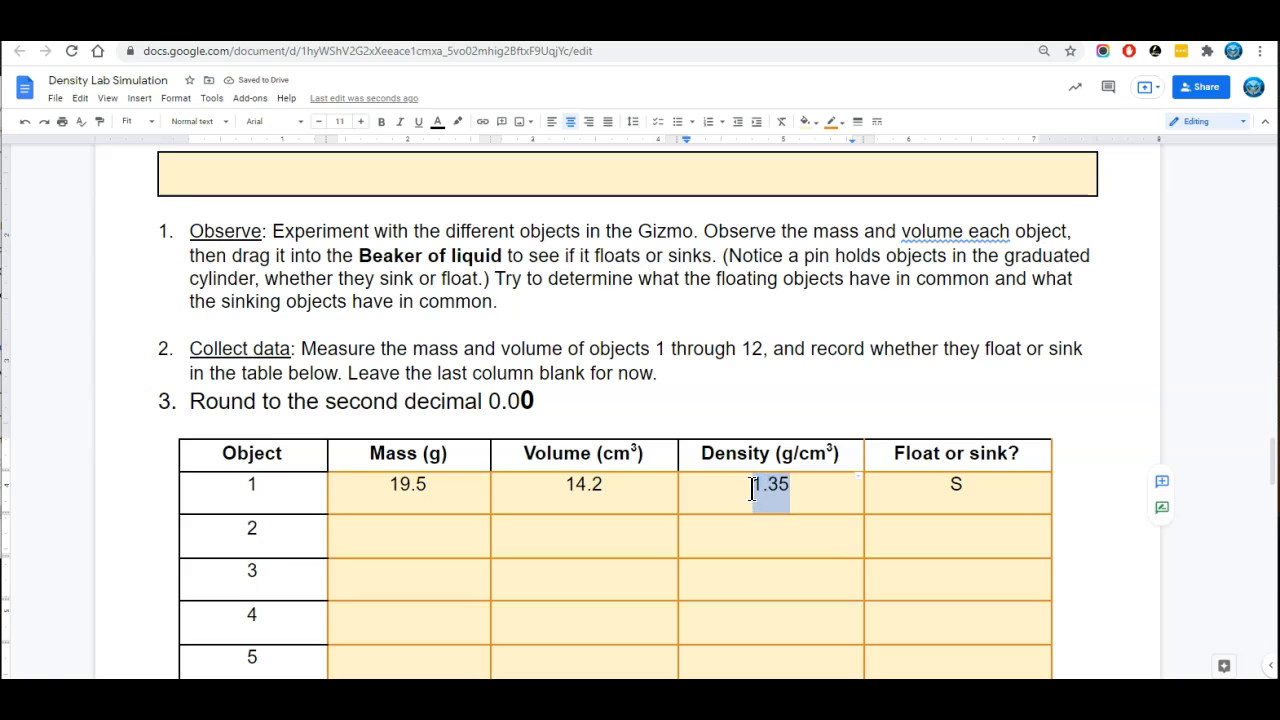
Measure object 2 on the simulation's scale and in the graduated cylinder, leaving objects 1 and 2 back on the shelf
click(453, 527)
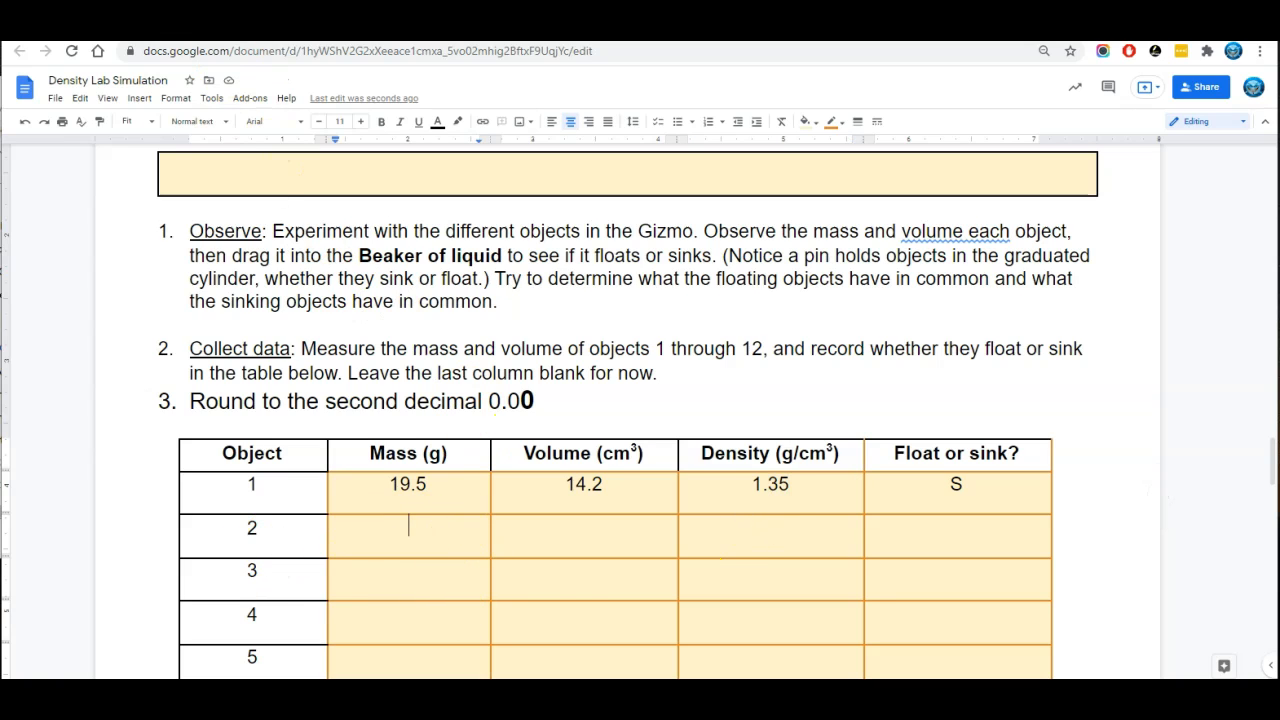
key(ctrl+Tab)
drag(394, 262, 338, 268)
drag(498, 565, 652, 508)
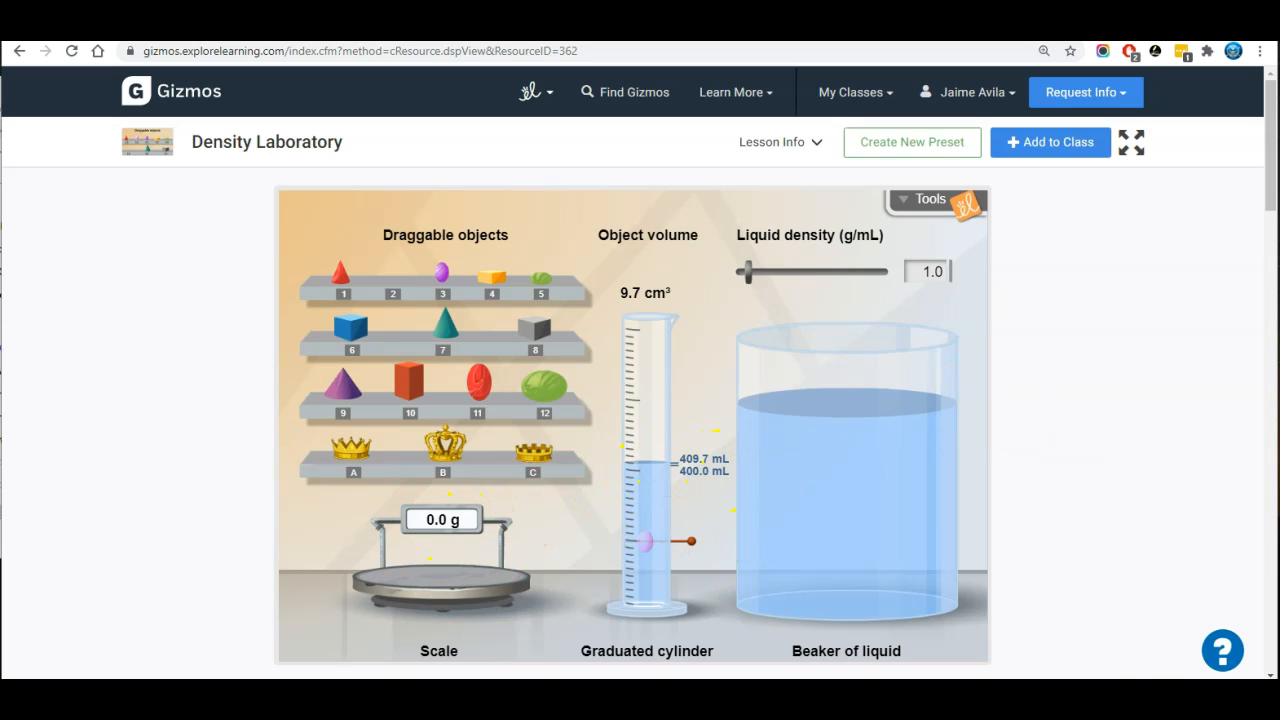
drag(645, 541, 443, 273)
drag(354, 430, 354, 430)
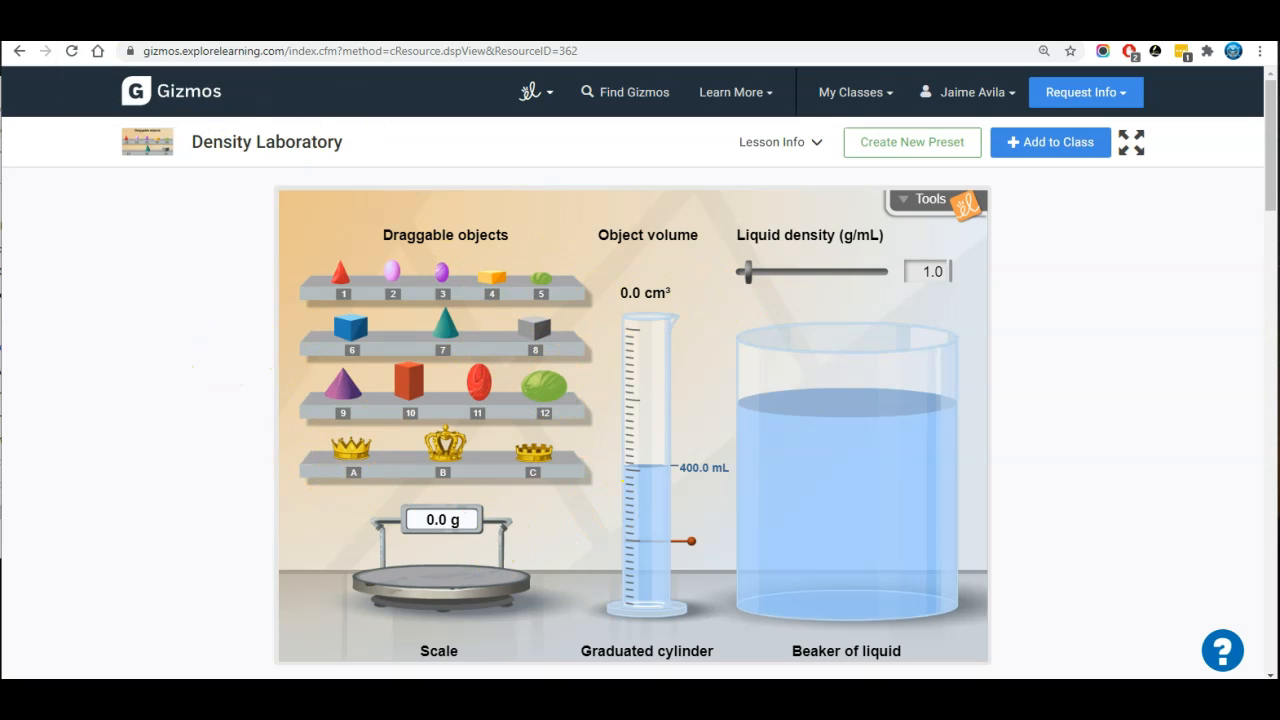
Return to the worksheet and look over the rest of the data table and the Analyze questions below it
click(125, 30)
scroll(579, 353, down, 5)
scroll(1108, 354, up, 2)
scroll(1080, 360, down, 4)
scroll(910, 400, down, 3)
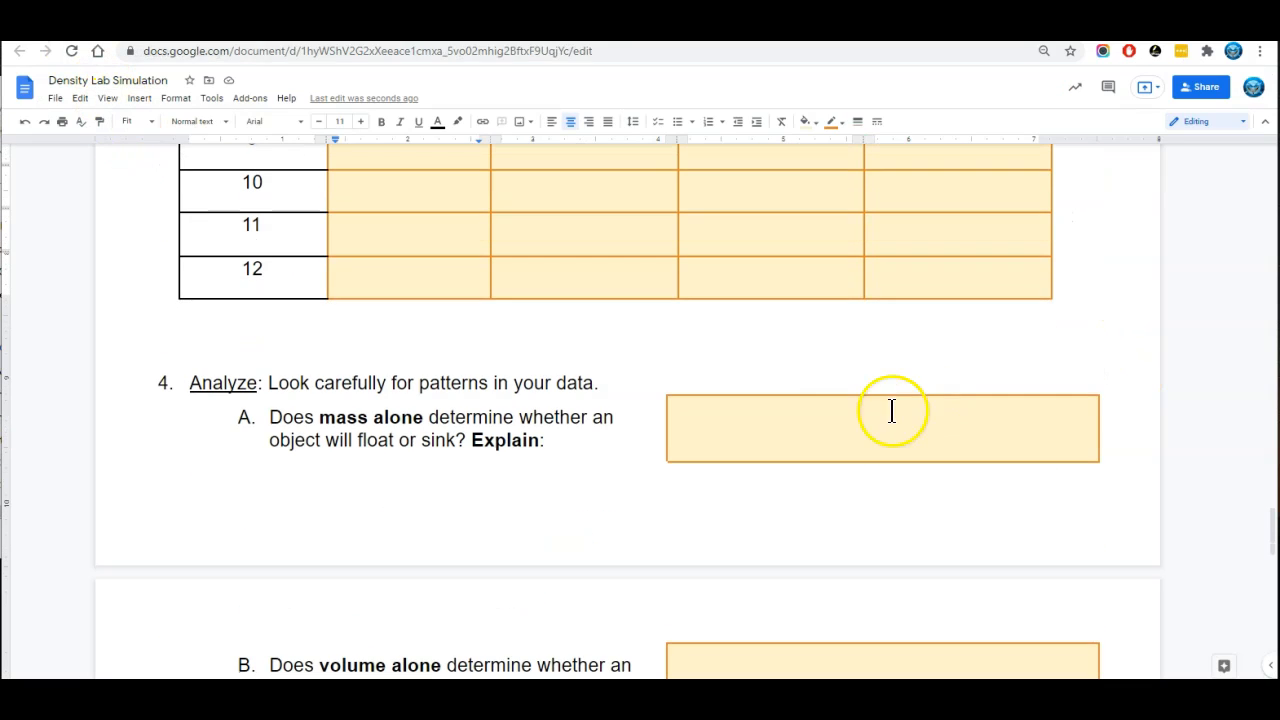